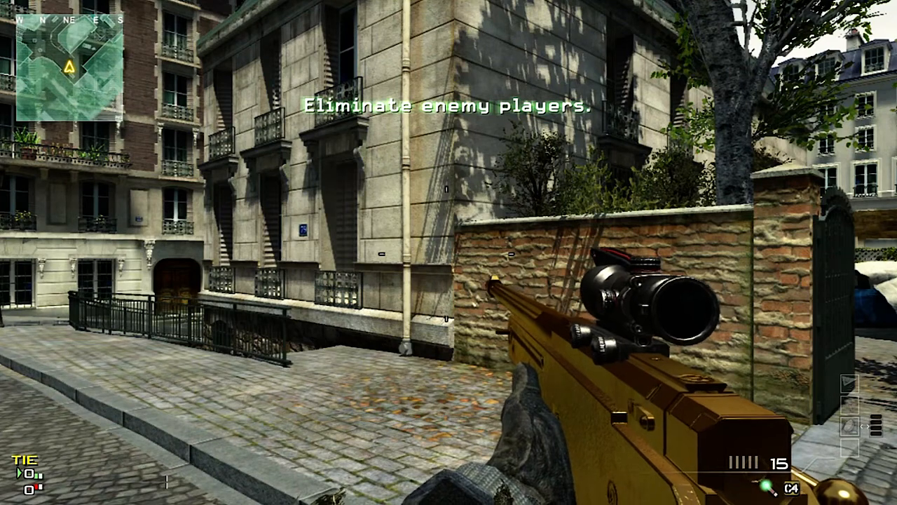
Raise the game's brightness slightly above the middle of its range in the options and return to the match
key("Escape")
key("Down")
key("Down")
key("Return")
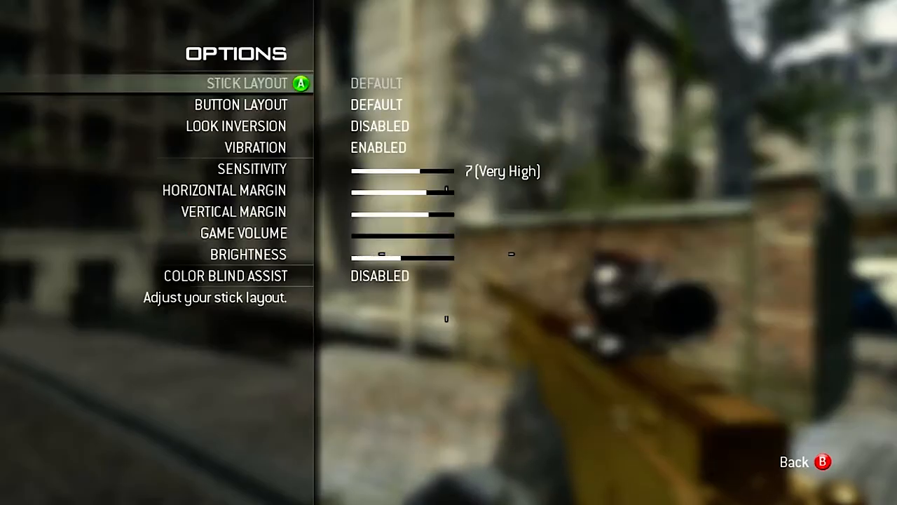
key("Down")
key("Down")
key("Down")
key("Down")
key("Down")
key("Down")
key("Down")
key("Down")
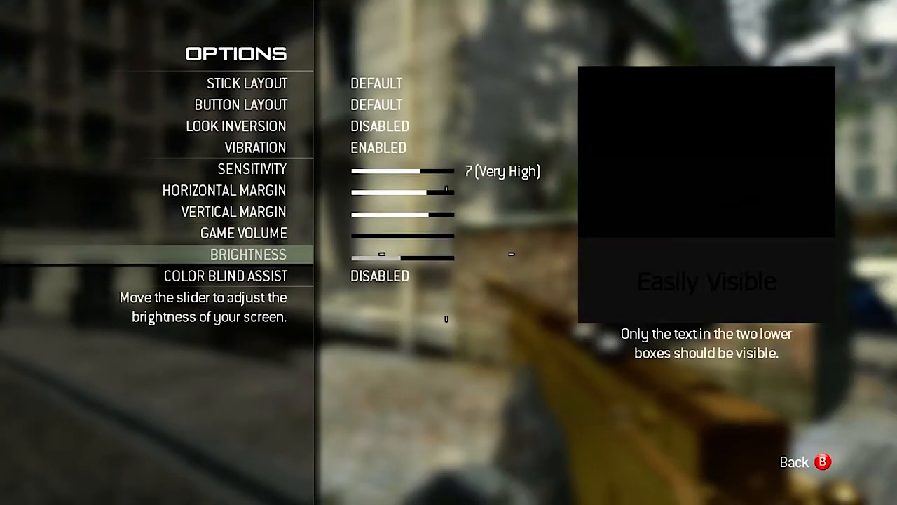
key("Left")
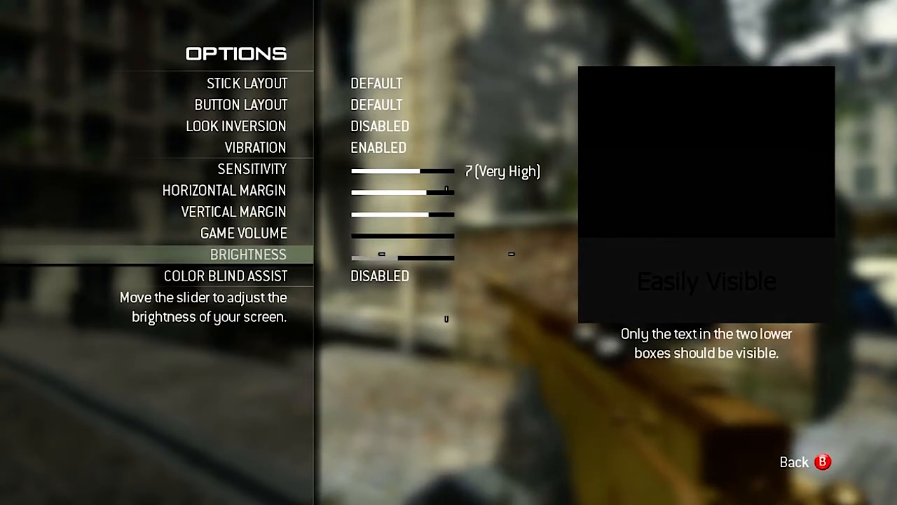
key("Right")
key("Right")
key("Right")
key("Right")
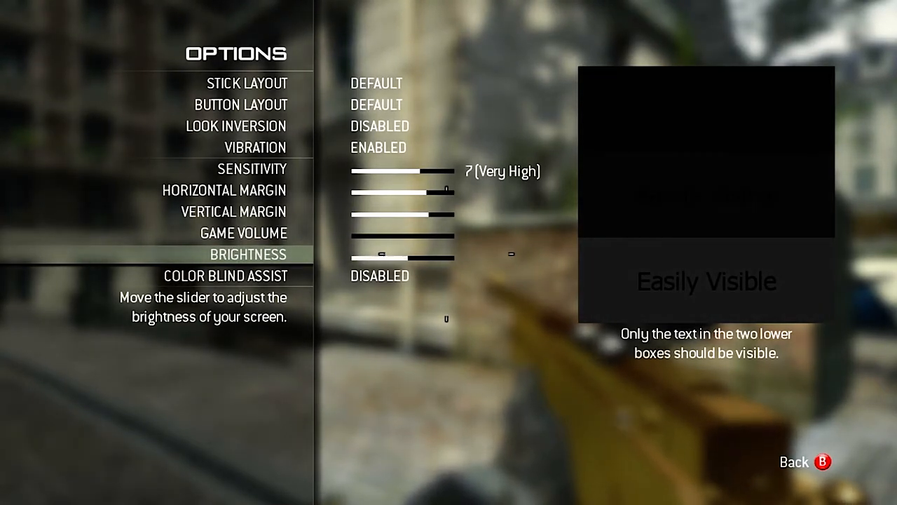
key("Escape")
key("Escape")
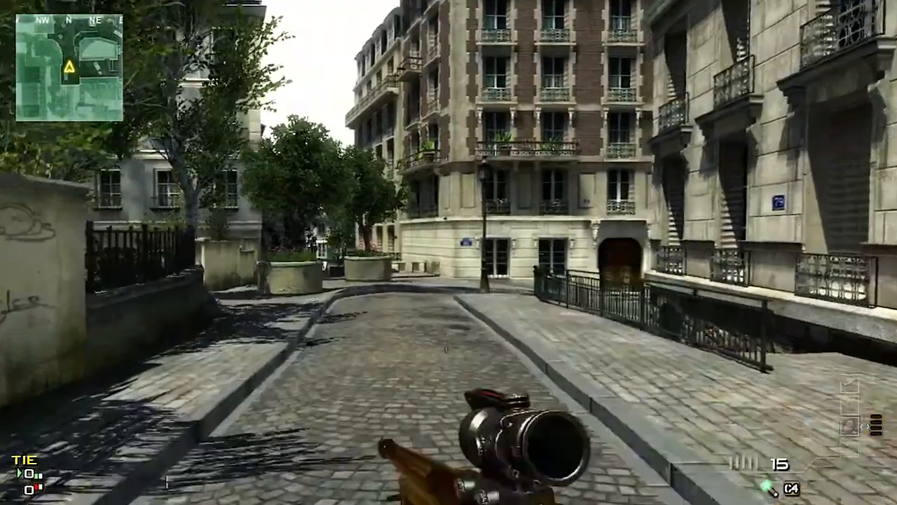
key("w")
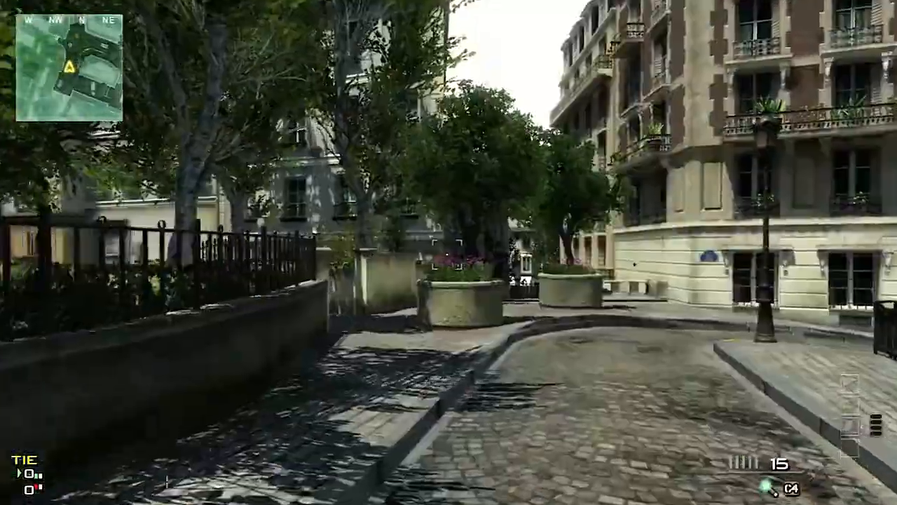
key("w")
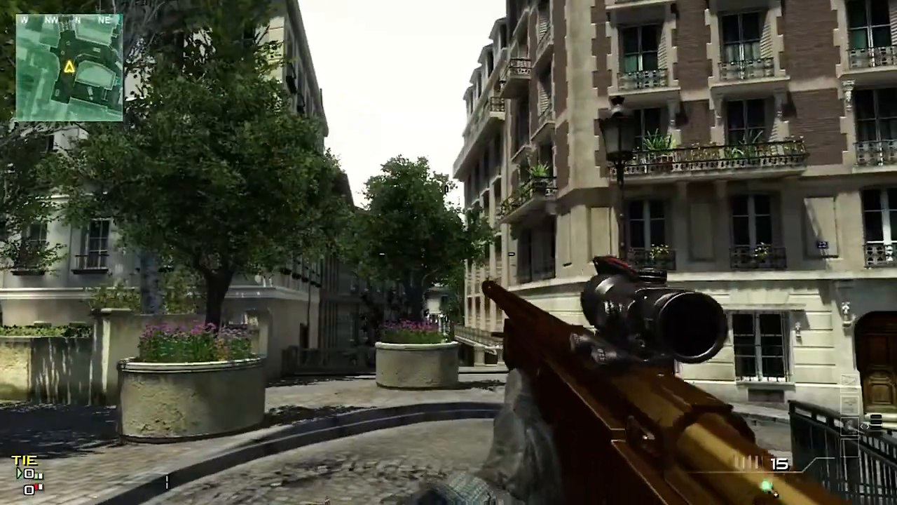
key("w")
right_click(448, 253)
left_click(449, 253)
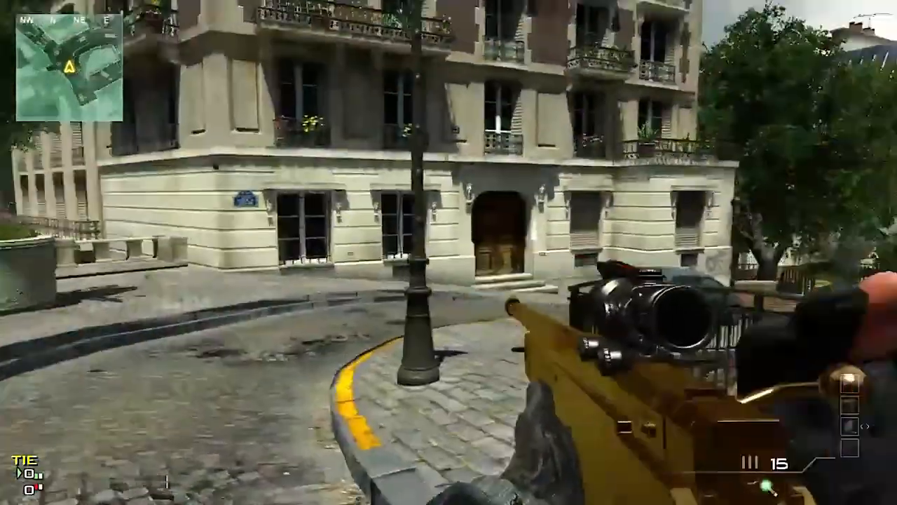
key("a")
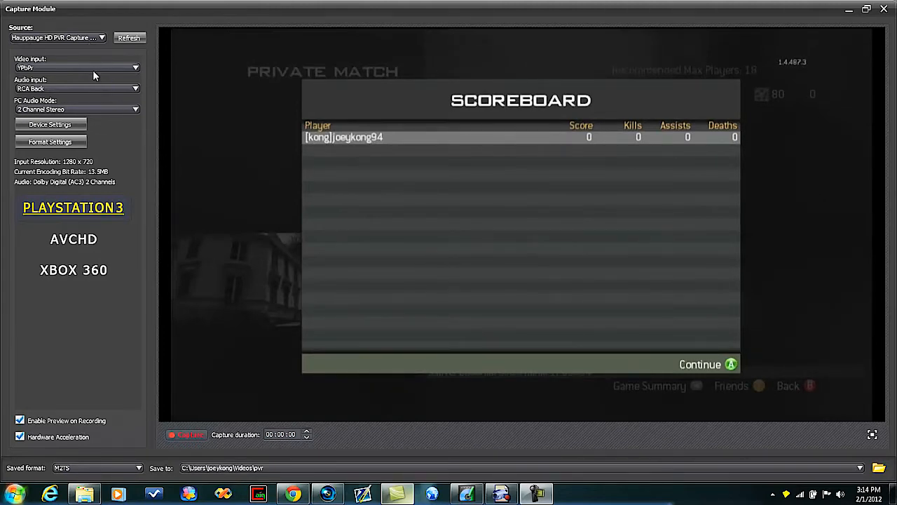
Set the capture device's brightness to 255 and apply it
left_click(68, 125)
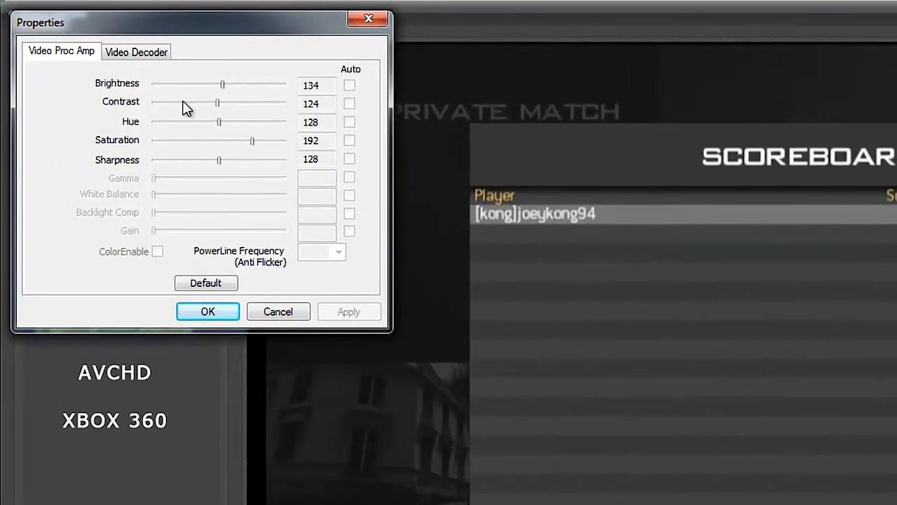
left_click_drag(223, 86, 303, 84)
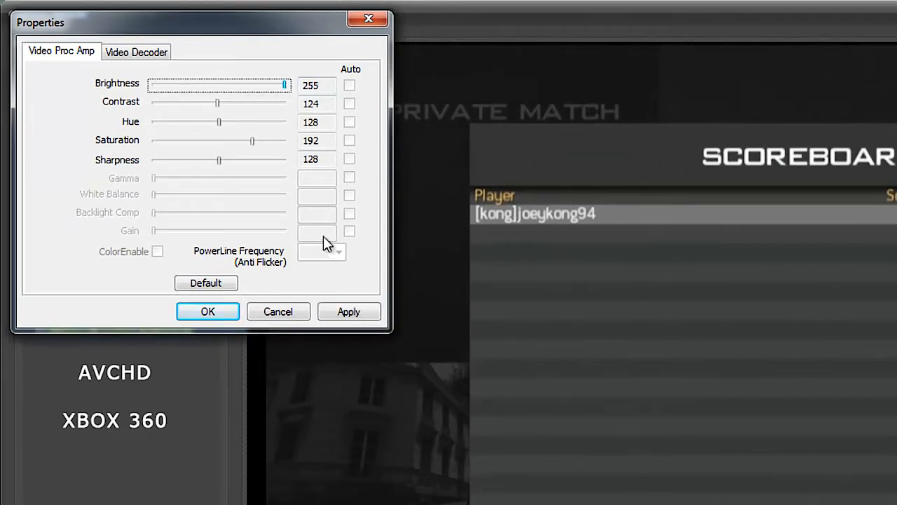
left_click(336, 311)
left_click(232, 313)
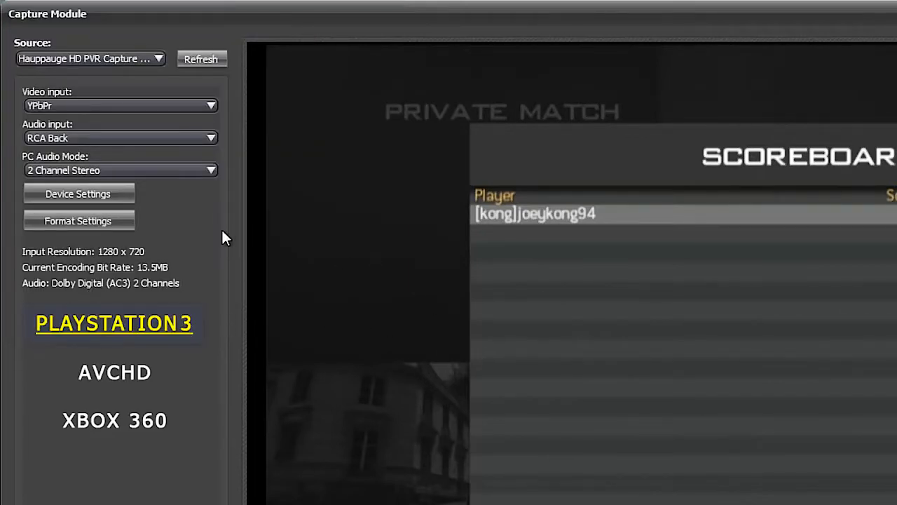
Set the capture device's brightness to 134 and apply it
left_click(110, 197)
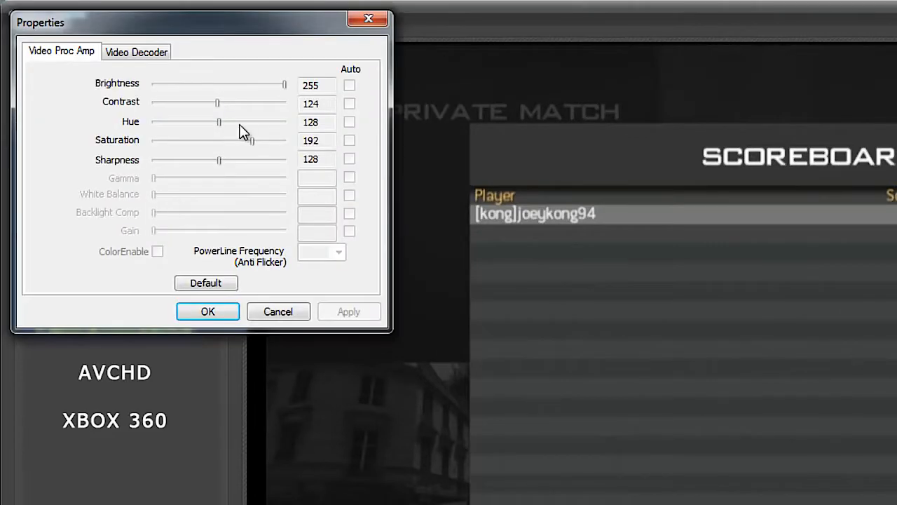
left_click_drag(285, 84, 223, 93)
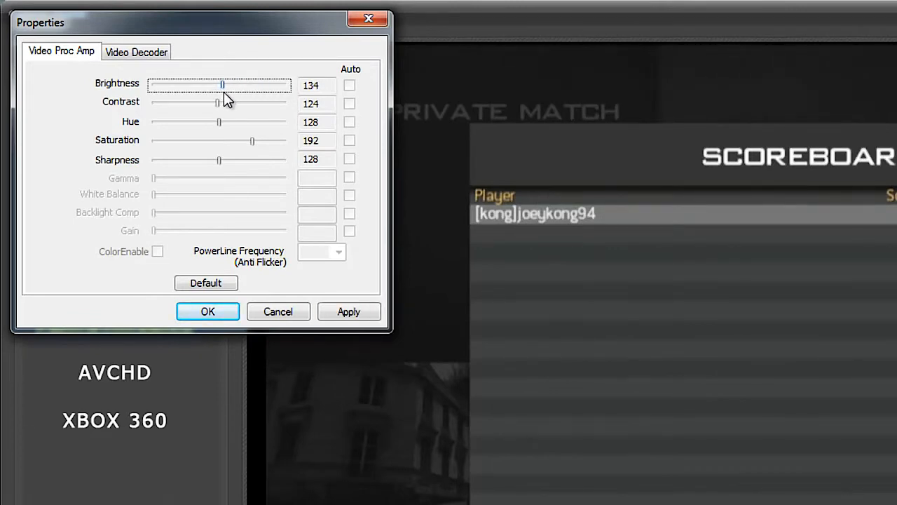
left_click(343, 312)
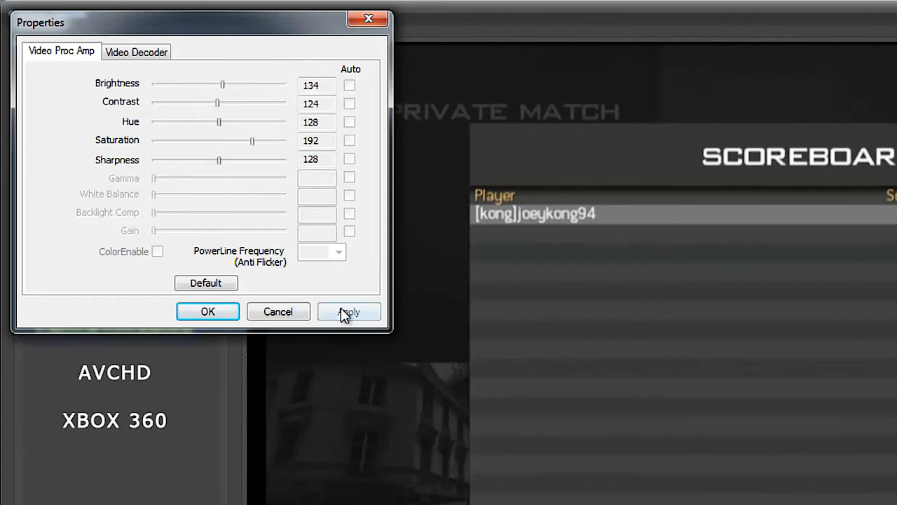
left_click(236, 314)
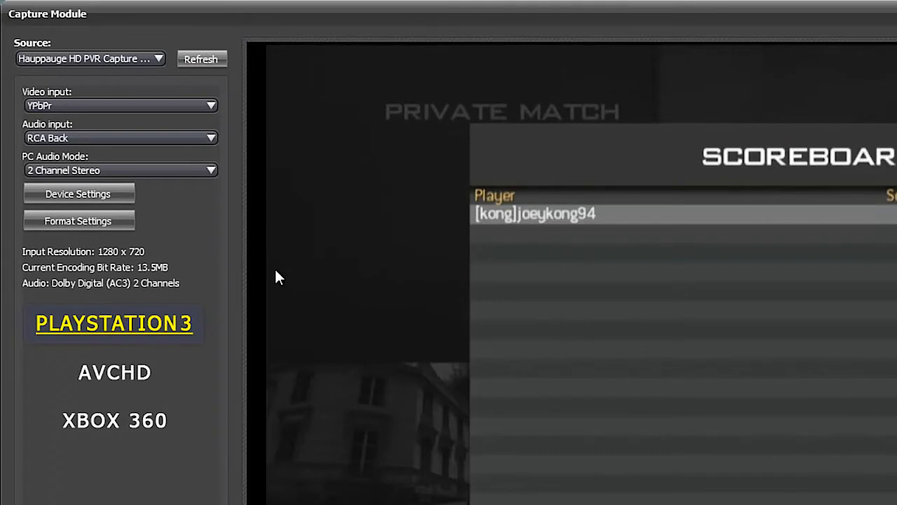
Review the Hauppauge H264 encoder's bitrate, low pass filter and audio encoder settings
left_click(129, 223)
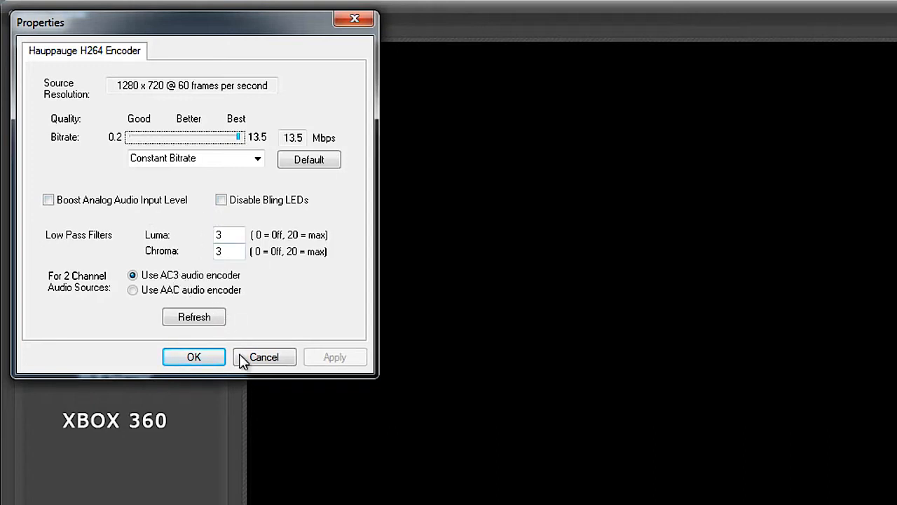
left_click(220, 360)
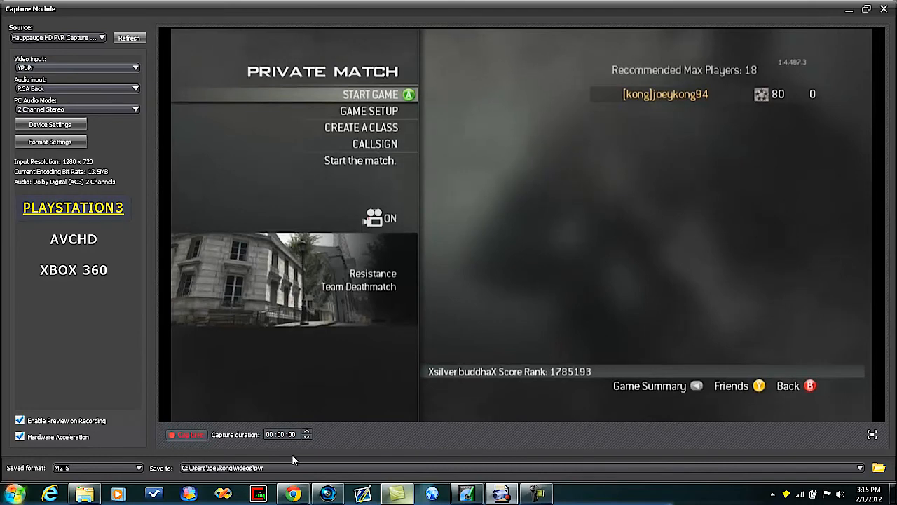
Switch to Vegas Pro and import the clips 2012_2_1_14_53_58 and 2012_2_1_14_55_34 from the pvr folder into the project media
left_click(335, 485)
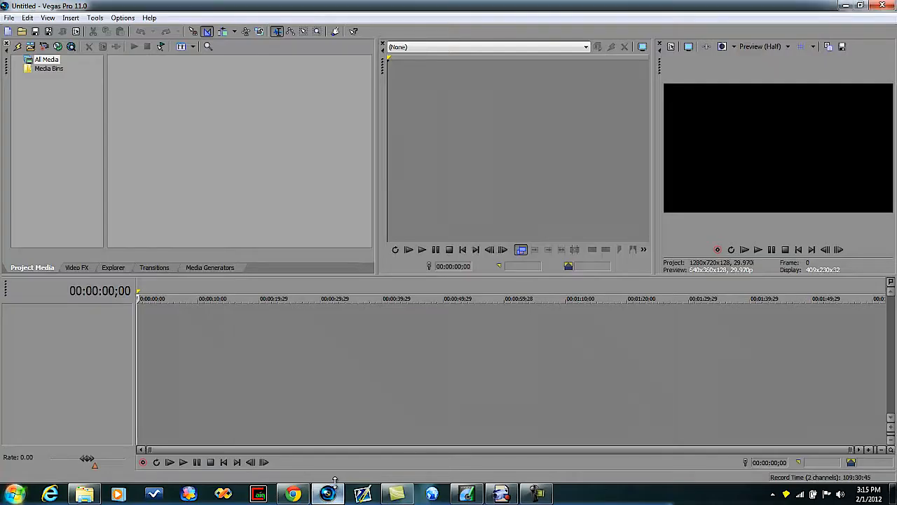
left_click(90, 494)
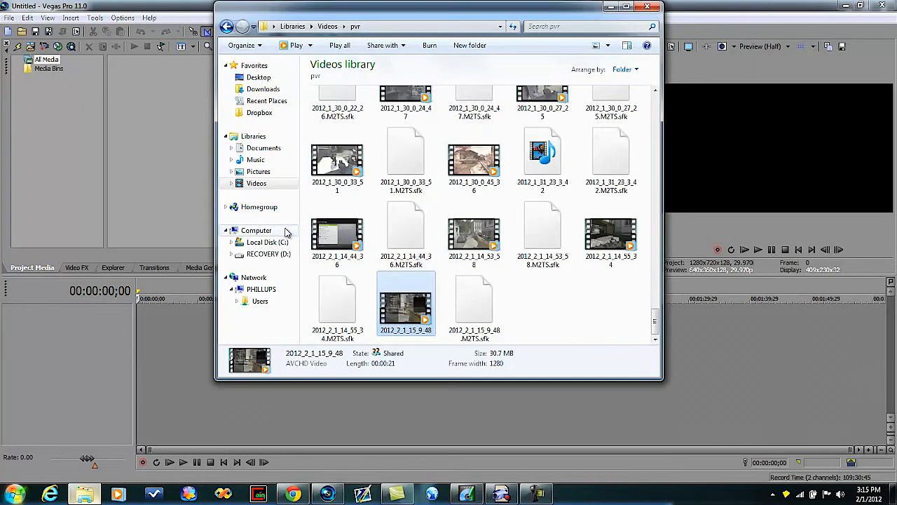
left_click(477, 253)
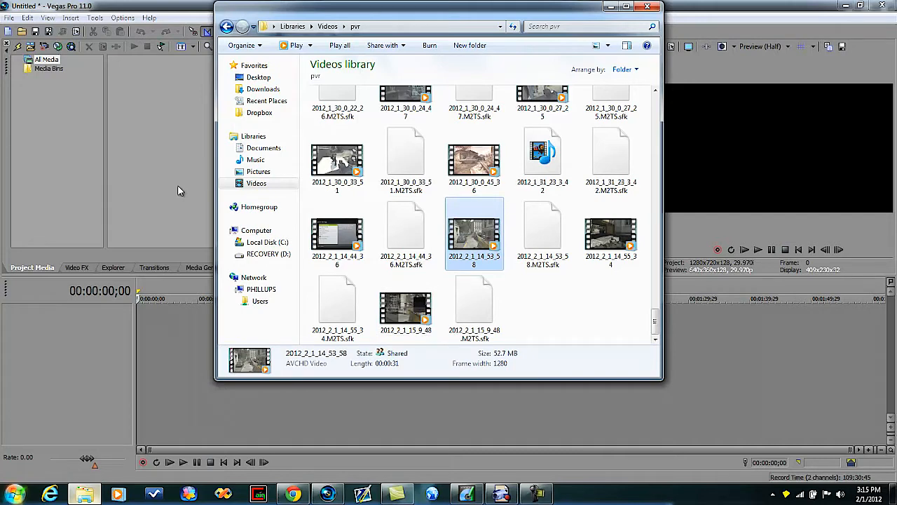
left_click(603, 240)
left_click_drag(603, 241, 180, 180)
left_click(162, 168)
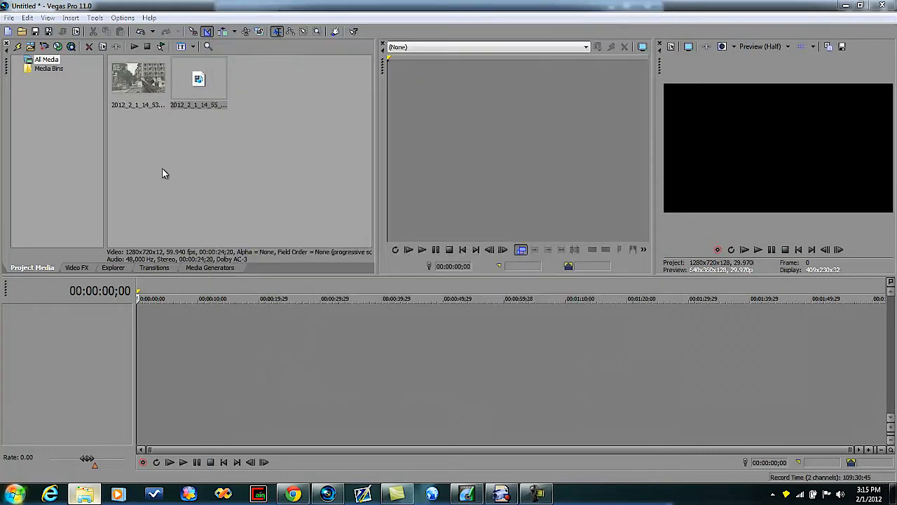
Place clip 2012_2_1_14_53_58 at the start of the timeline and clip 2012_2_1_14_55_34 directly after it
left_click_drag(138, 79, 139, 342)
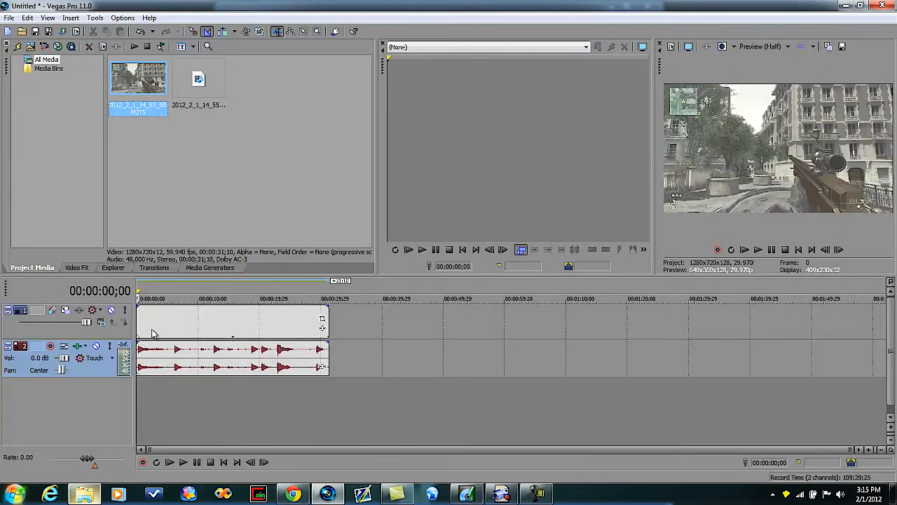
left_click(152, 333)
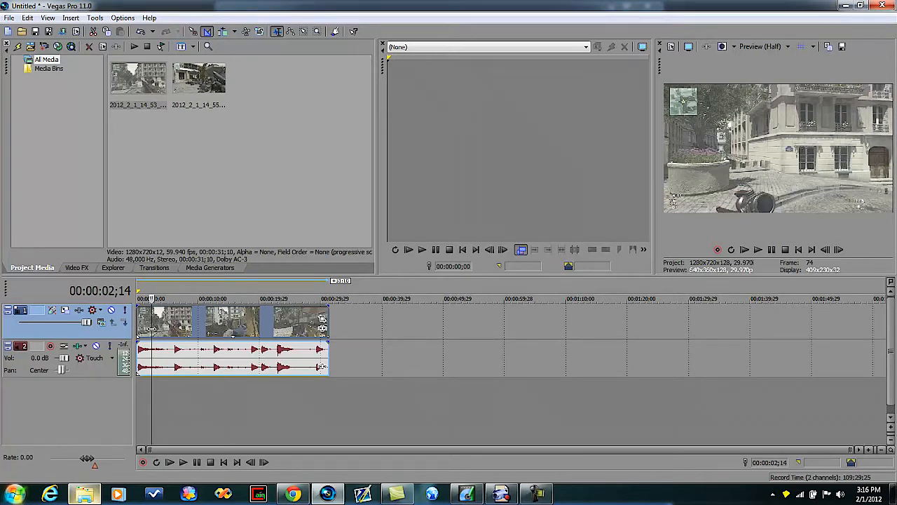
left_click(270, 331)
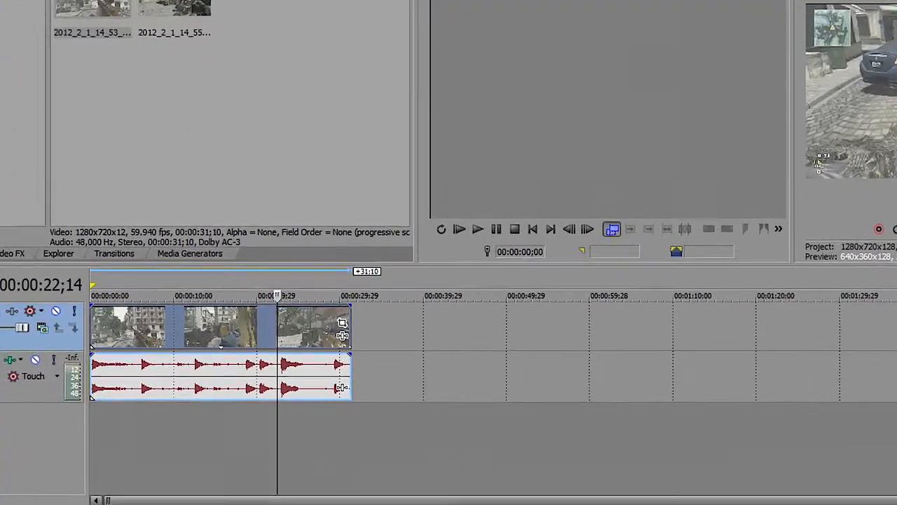
left_click_drag(199, 79, 357, 371)
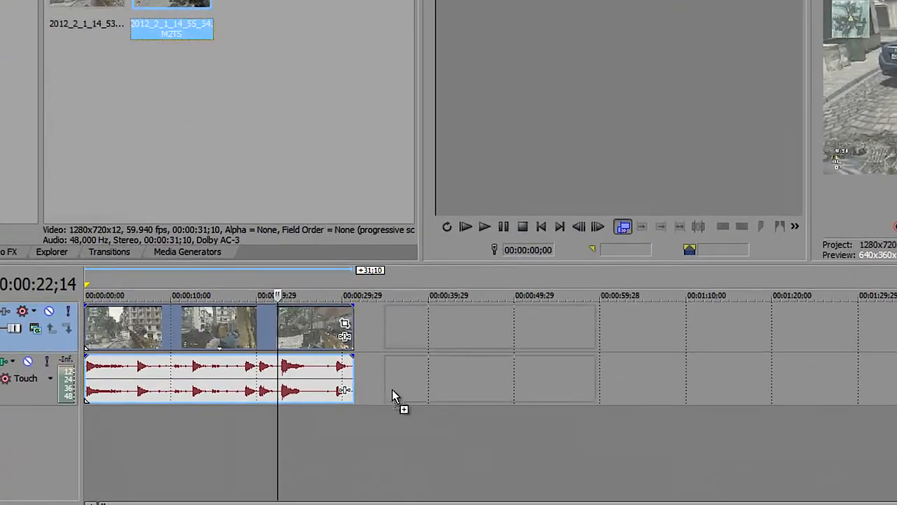
left_click_drag(392, 396, 354, 370)
Turn off Maintain aspect ratio and choose Disable resample in the first video event's properties
left_click(245, 336)
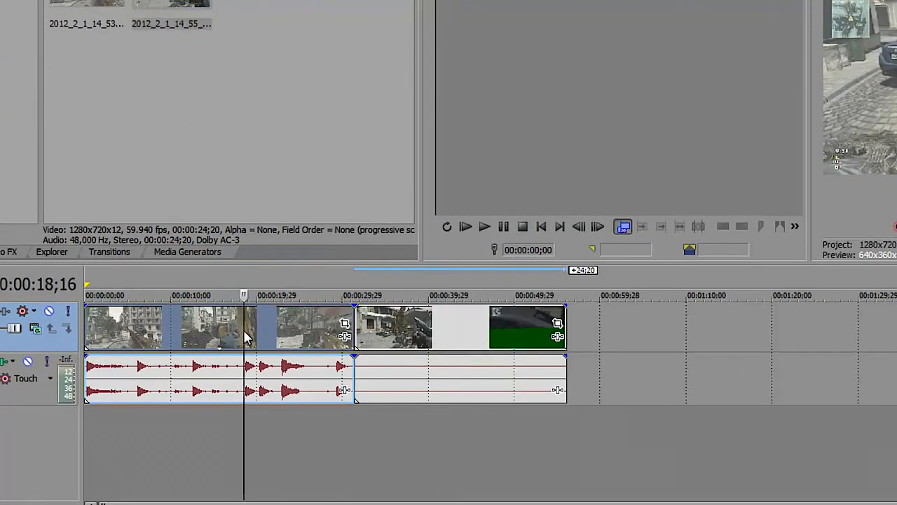
right_click(245, 337)
left_click(273, 319)
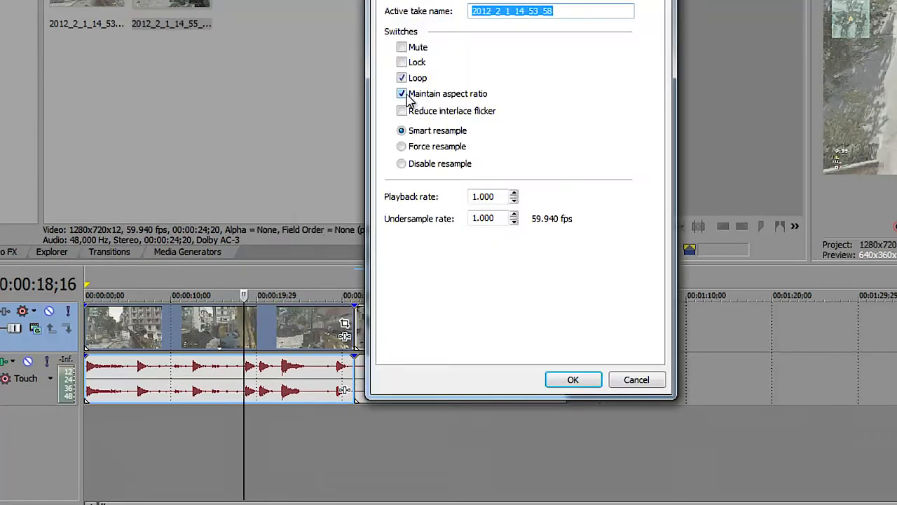
left_click(406, 100)
left_click(401, 164)
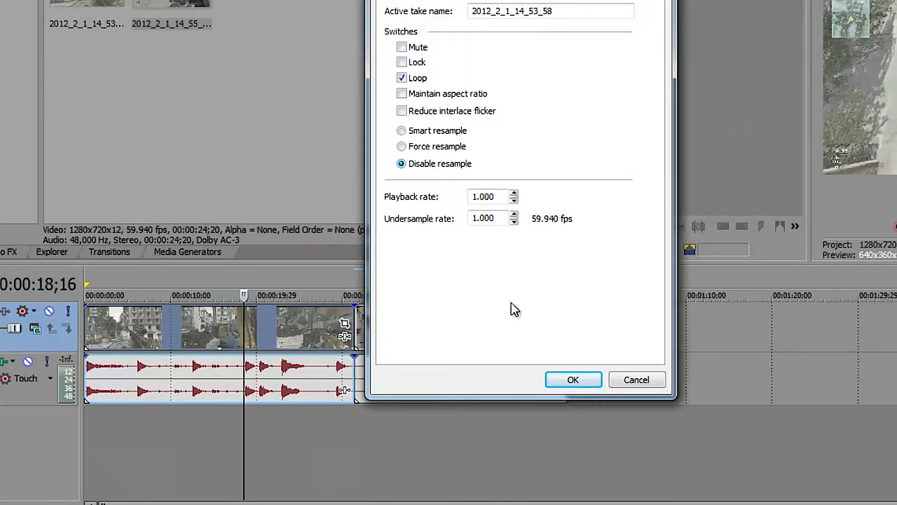
left_click(573, 379)
Turn off Maintain aspect ratio and choose Disable resample for the second video event
right_click(459, 350)
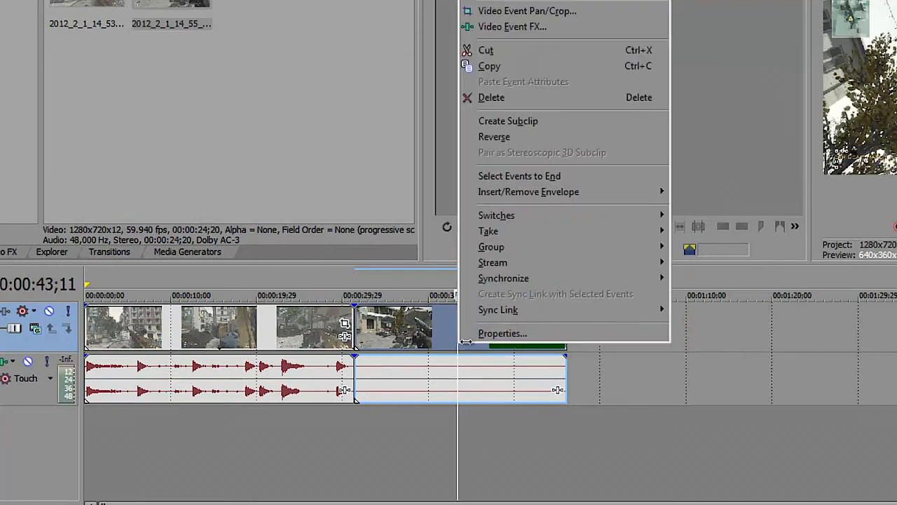
left_click(466, 331)
left_click(404, 96)
left_click(402, 163)
left_click(572, 379)
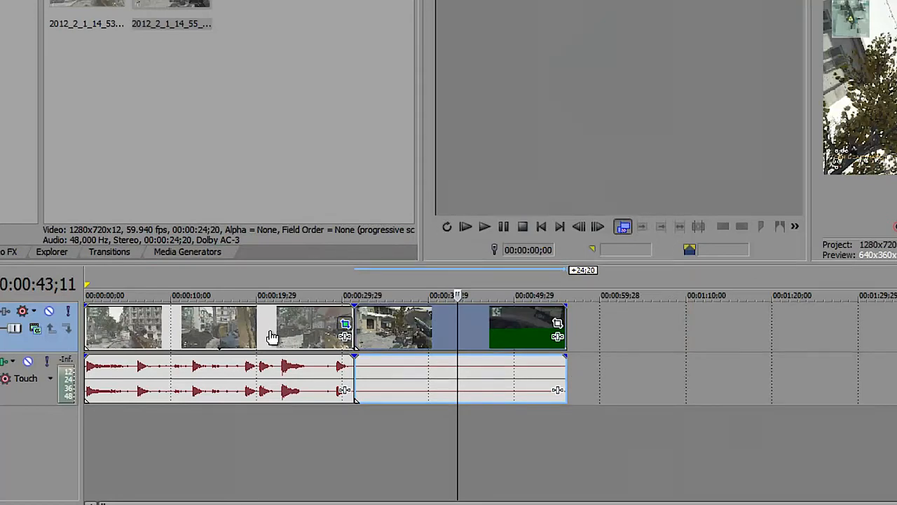
Crop the first video event to about 1,237 by 696, keeping the frame centred
left_click(345, 324)
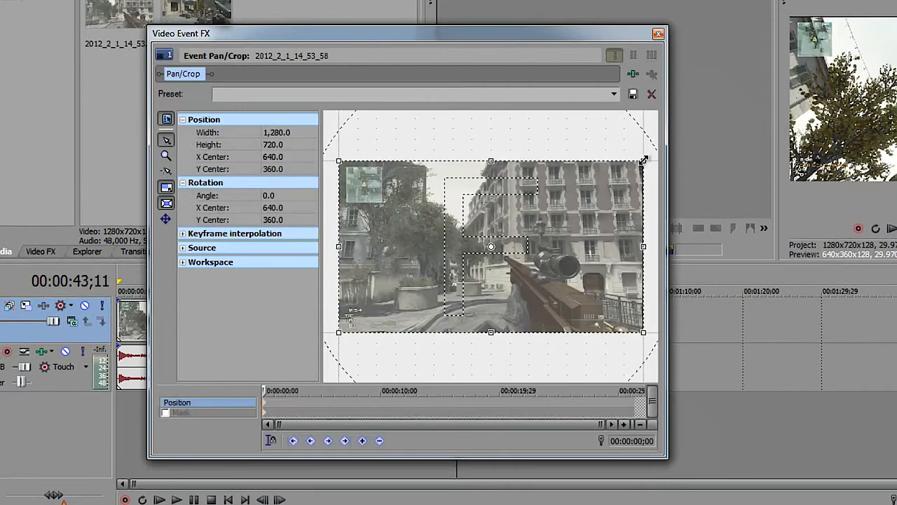
left_click_drag(643, 161, 639, 163)
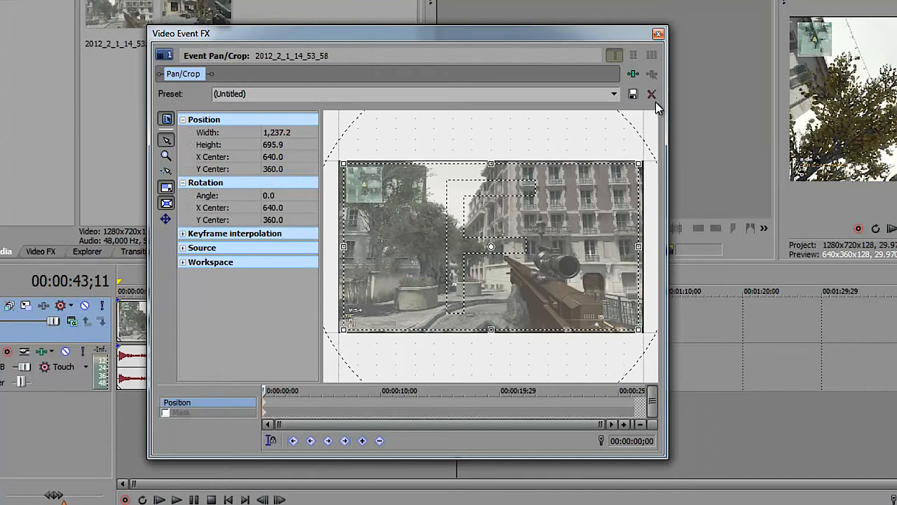
left_click(659, 34)
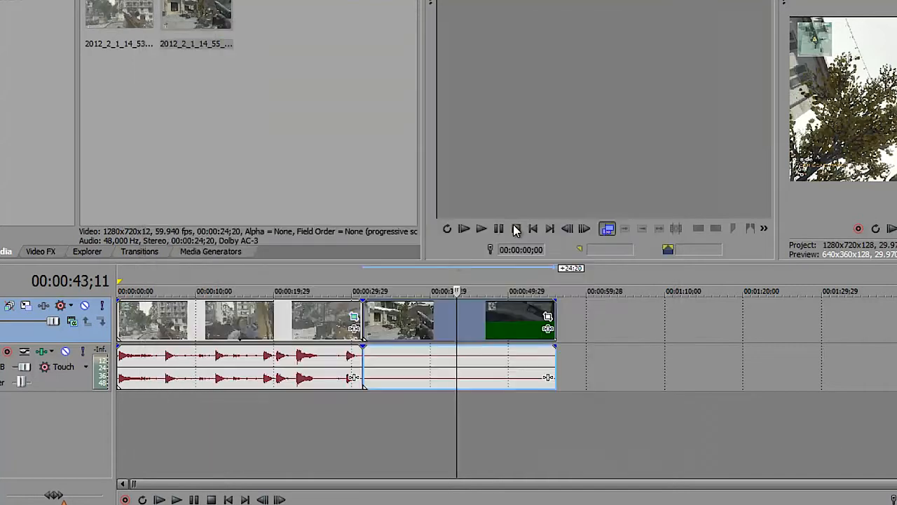
Crop the second video event to about 1,237 by 696, keeping the frame centred
left_click(548, 319)
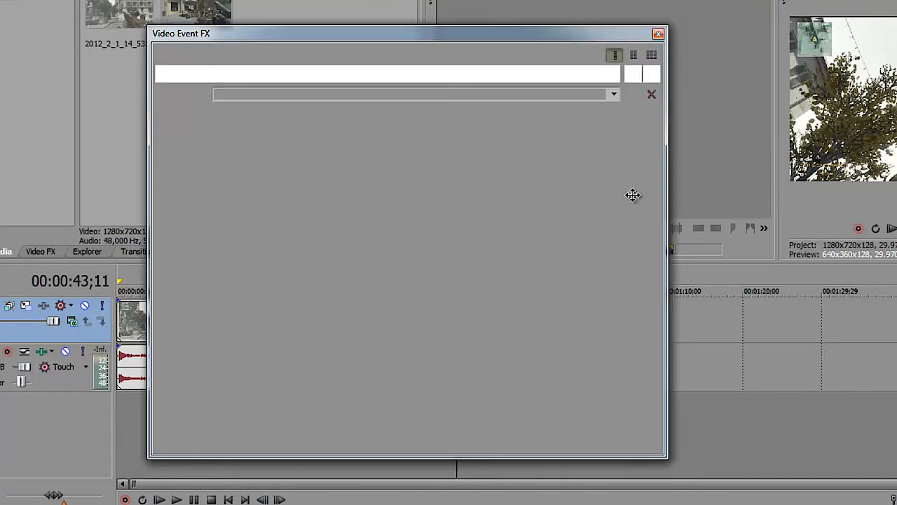
left_click_drag(644, 161, 639, 163)
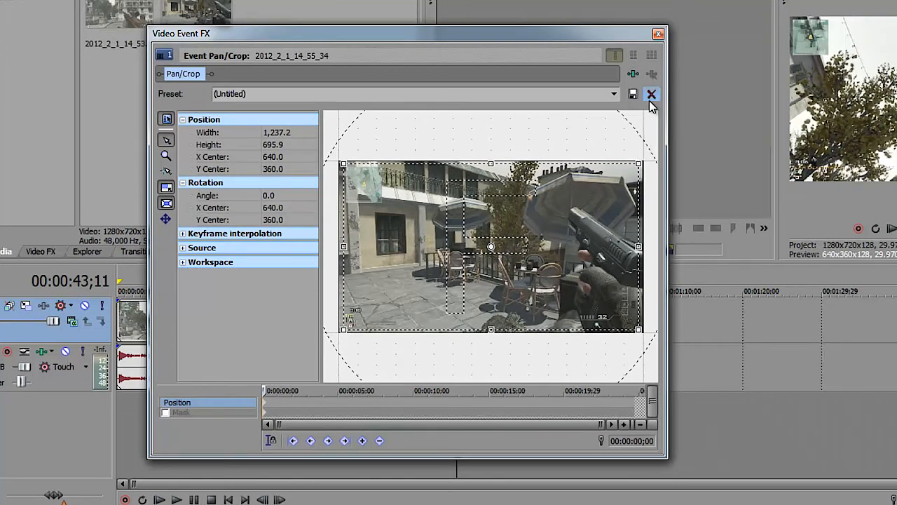
left_click(658, 35)
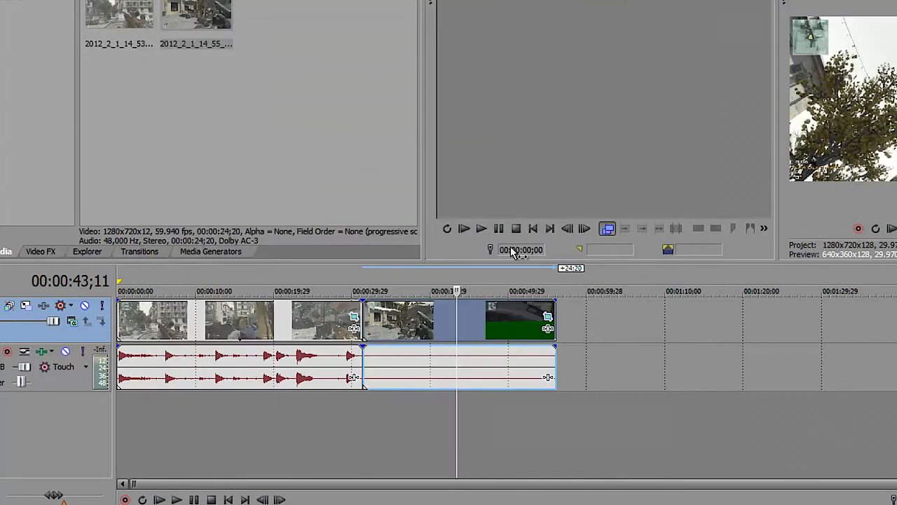
Preview frames at various points in both cropped video events to compare their picture before colour correction
left_click(410, 319)
left_click(390, 323)
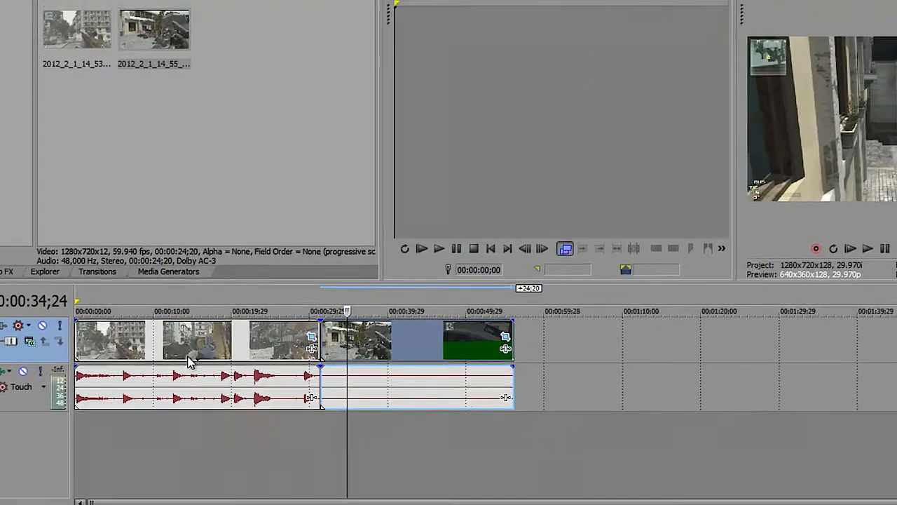
left_click(230, 333)
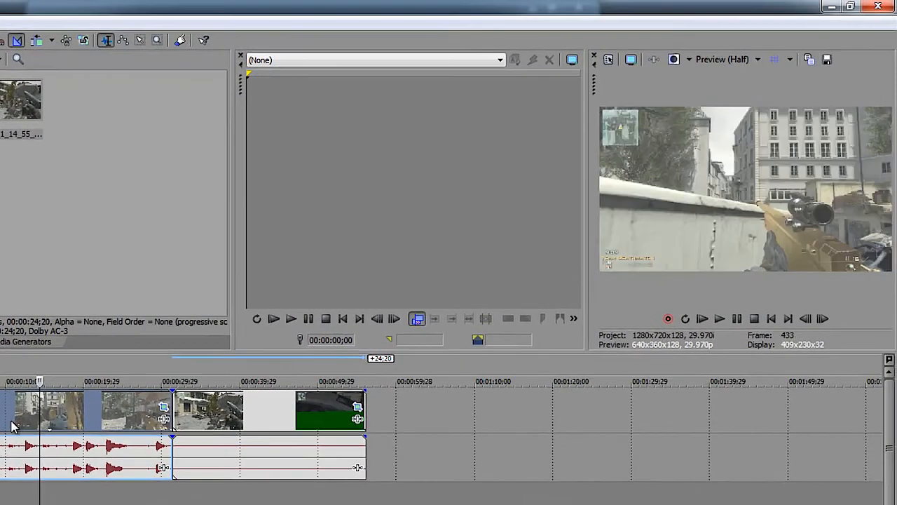
left_click(71, 424)
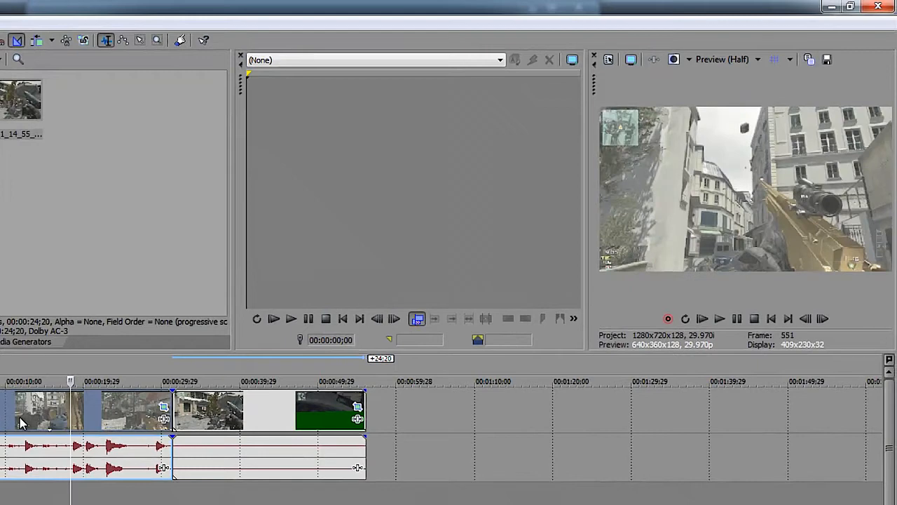
left_click(197, 420)
left_click(222, 417)
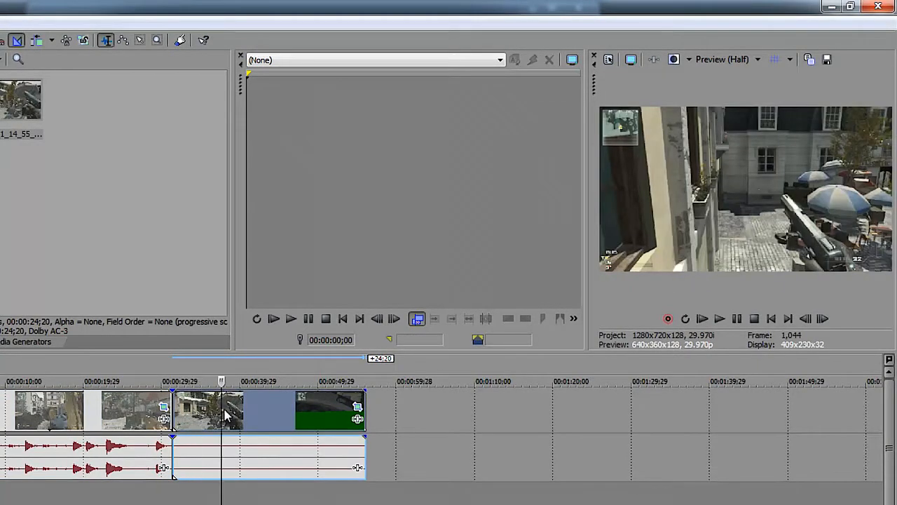
left_click(237, 412)
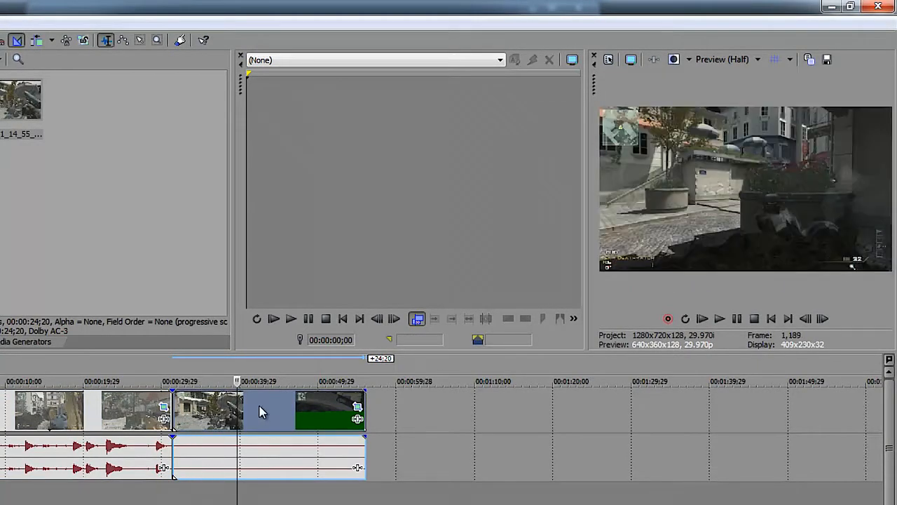
left_click(270, 402)
left_click(305, 405)
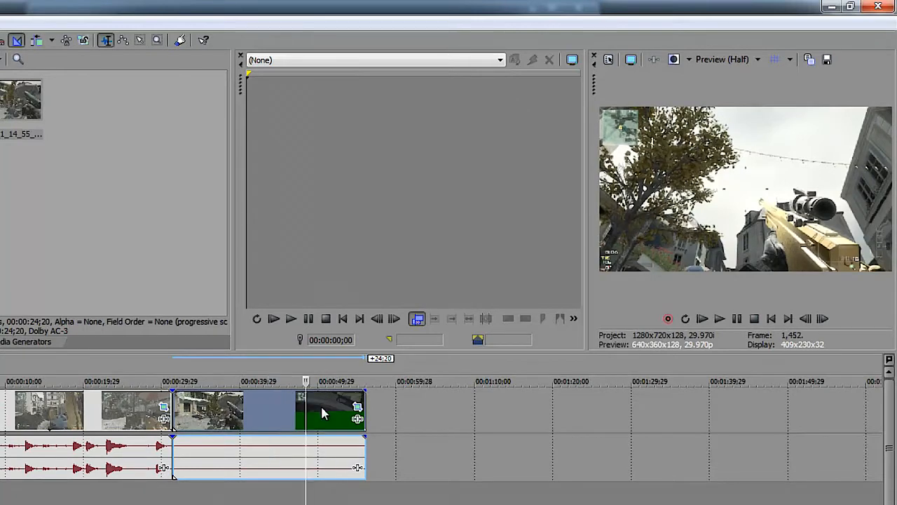
left_click(322, 413)
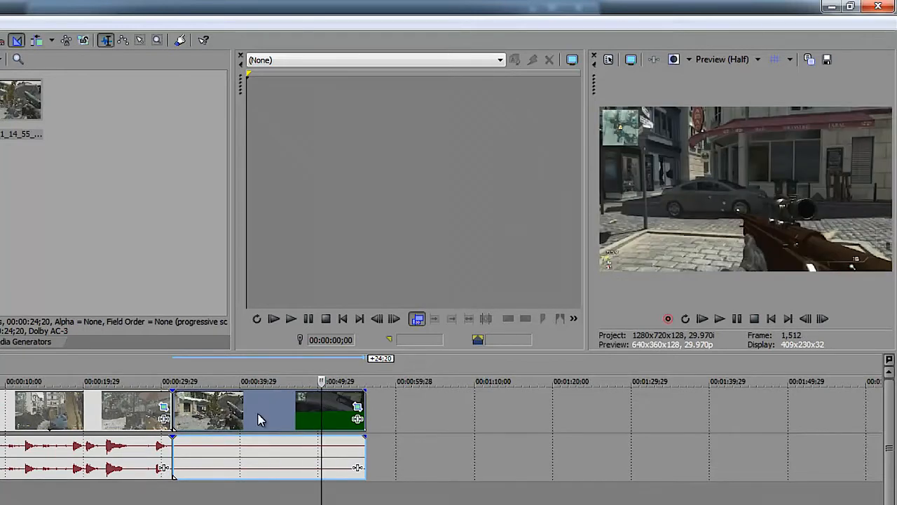
left_click(260, 419)
left_click(204, 419)
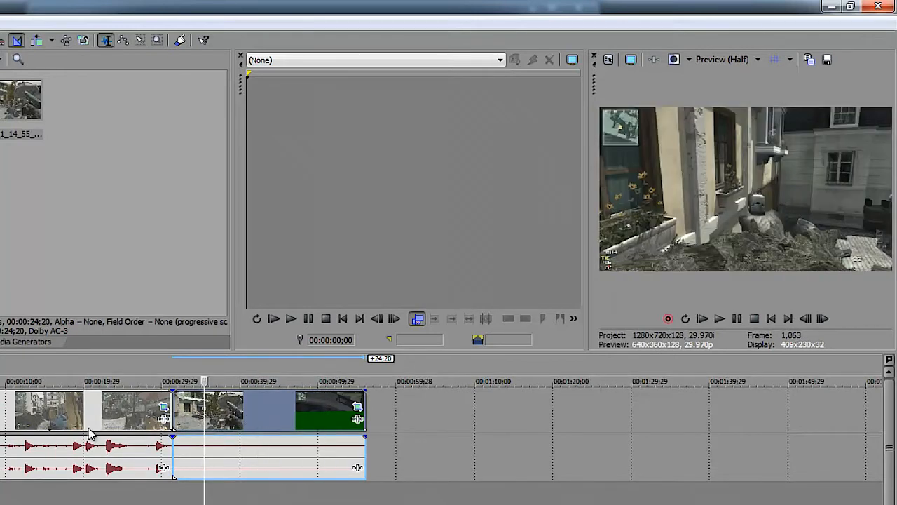
left_click(54, 424)
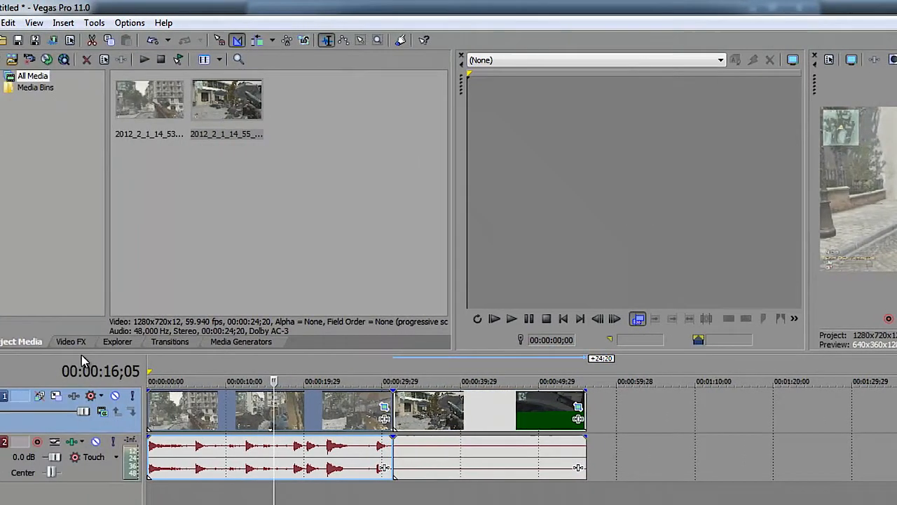
Examine the presets of the Color Corrector (Secondary), Color Curves and Sharpen video effects
left_click(75, 344)
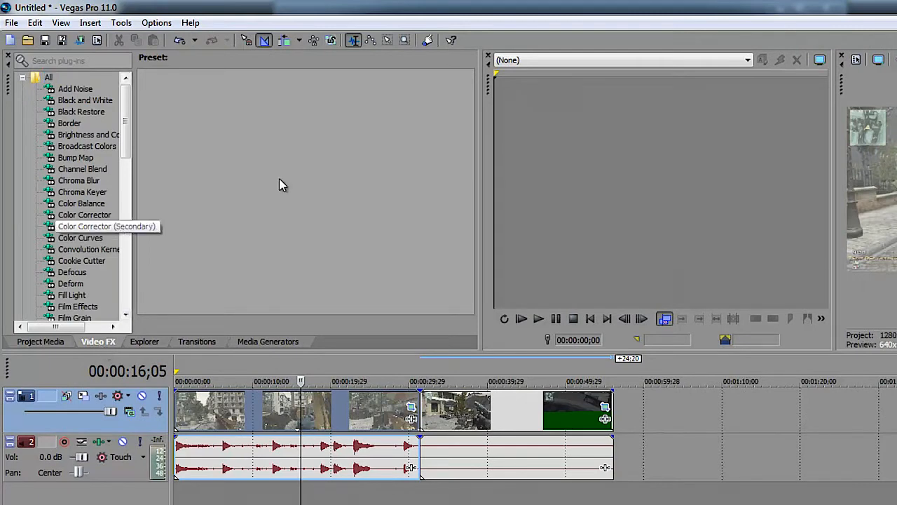
left_click(101, 227)
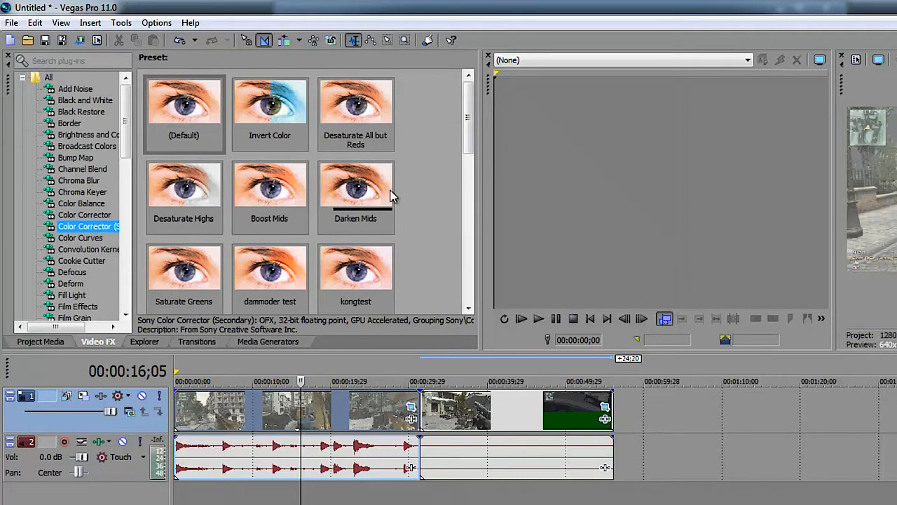
left_click_drag(127, 148, 128, 177)
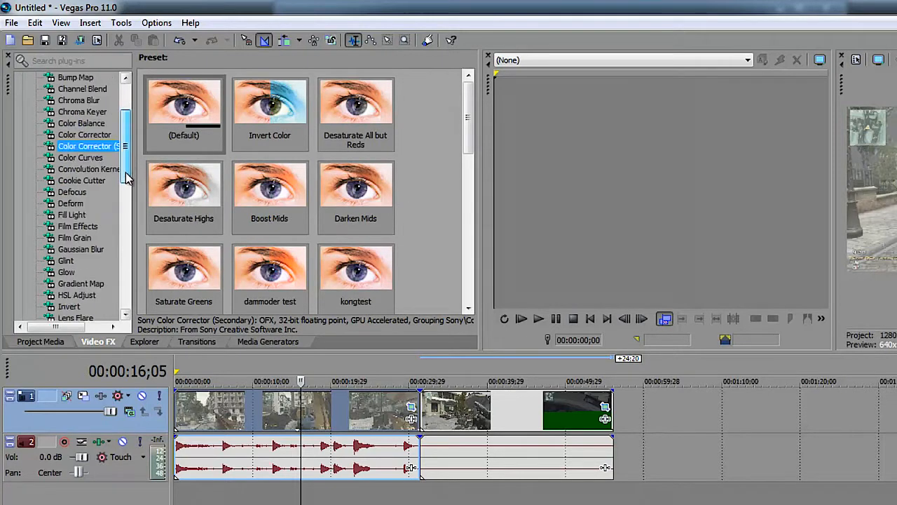
left_click(81, 158)
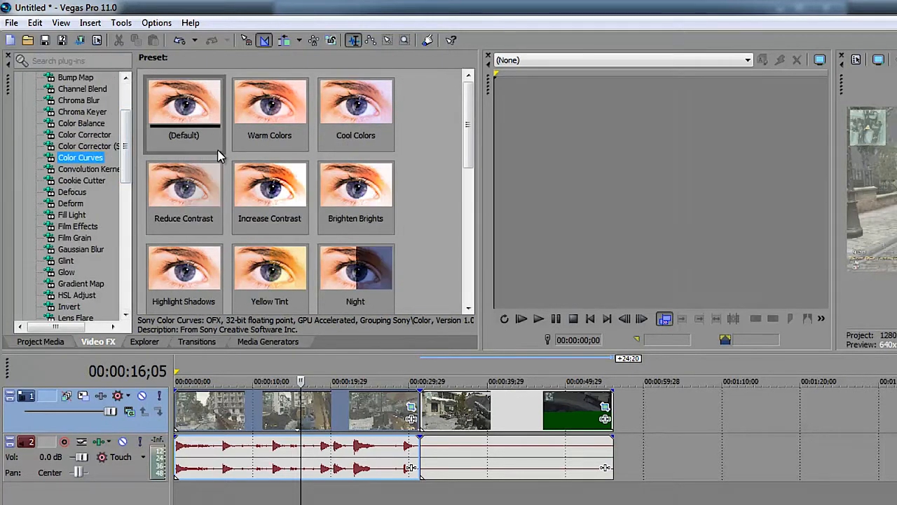
left_click_drag(470, 139, 98, 222)
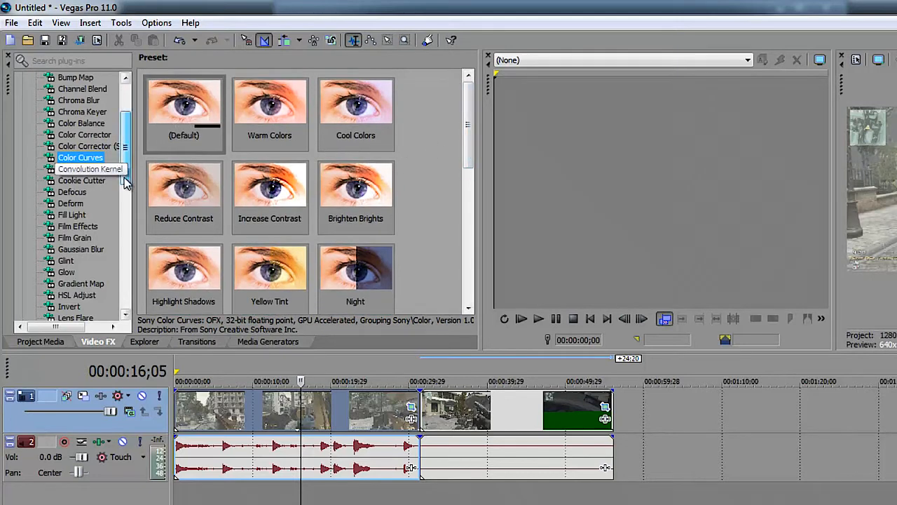
scroll(127, 184, "down", 4)
scroll(129, 231, "down", 1)
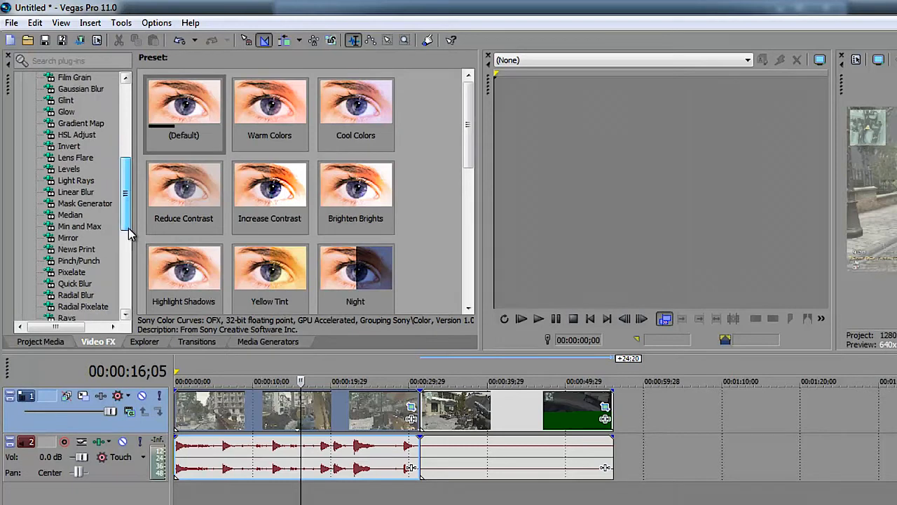
scroll(129, 234, "down", 2)
left_click(72, 283)
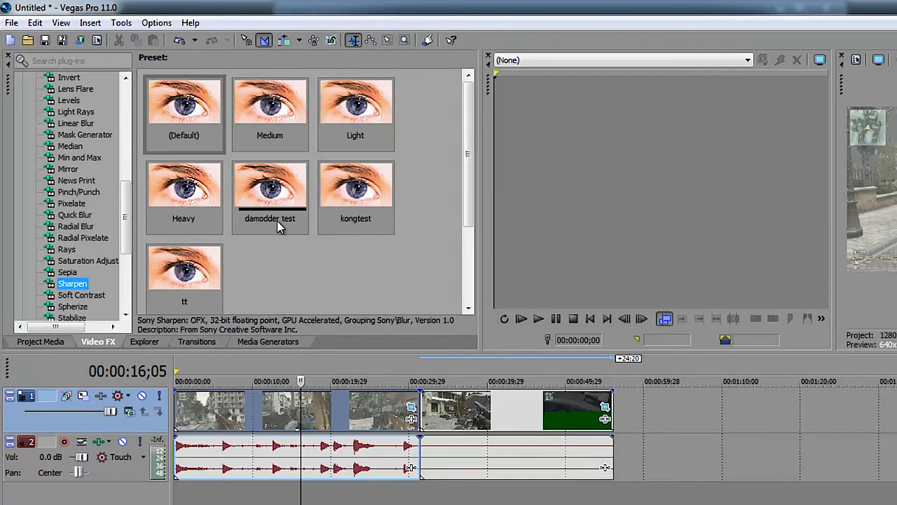
Add the dazzle filter package to the first video event's effect chain
left_click(390, 424)
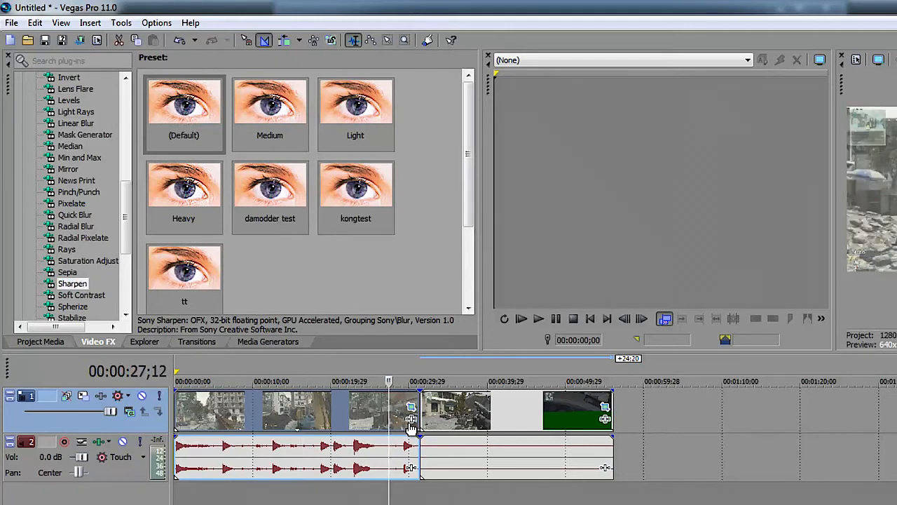
left_click(412, 423)
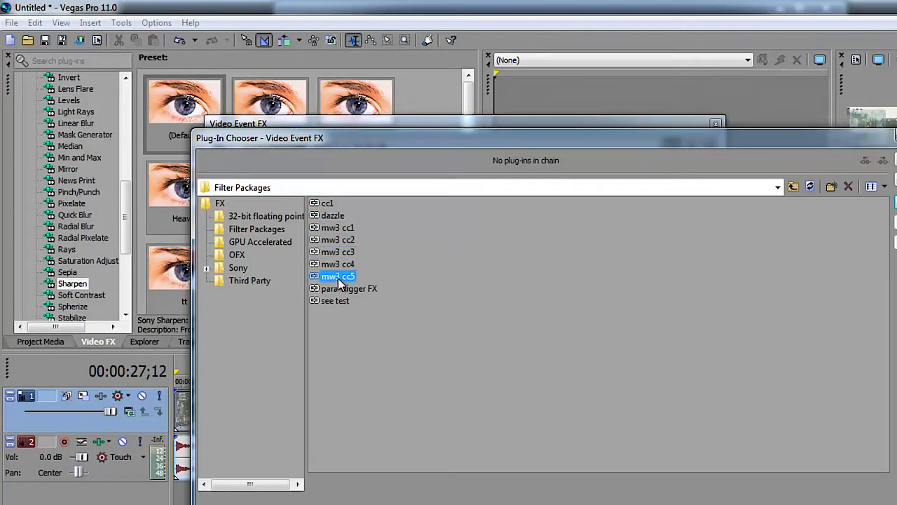
left_click(344, 230)
left_click(345, 243)
left_click(347, 253)
left_click(348, 264)
left_click(350, 277)
left_click(348, 240)
left_click(349, 277)
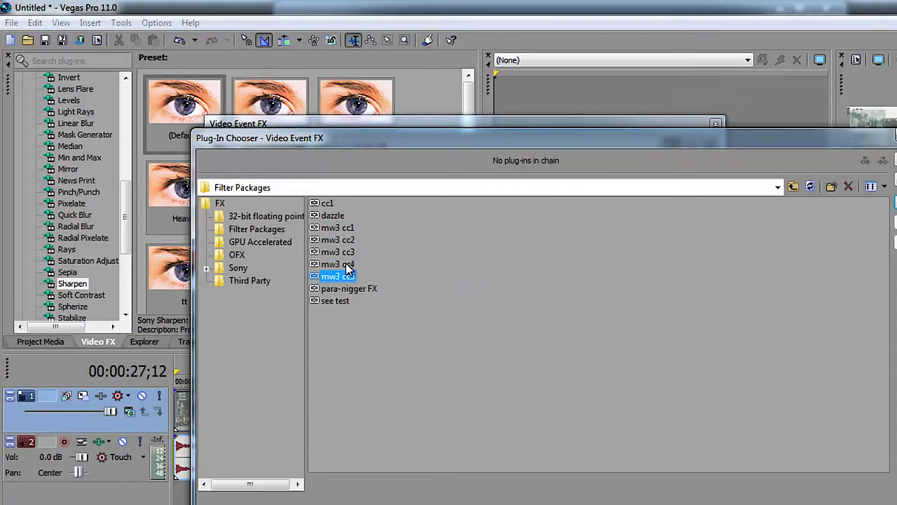
left_click(337, 217)
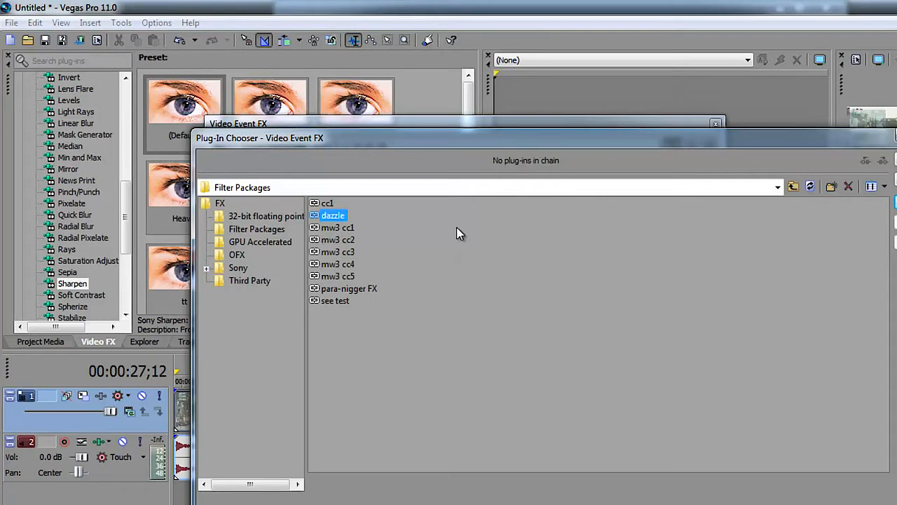
left_click(895, 201)
left_click(896, 160)
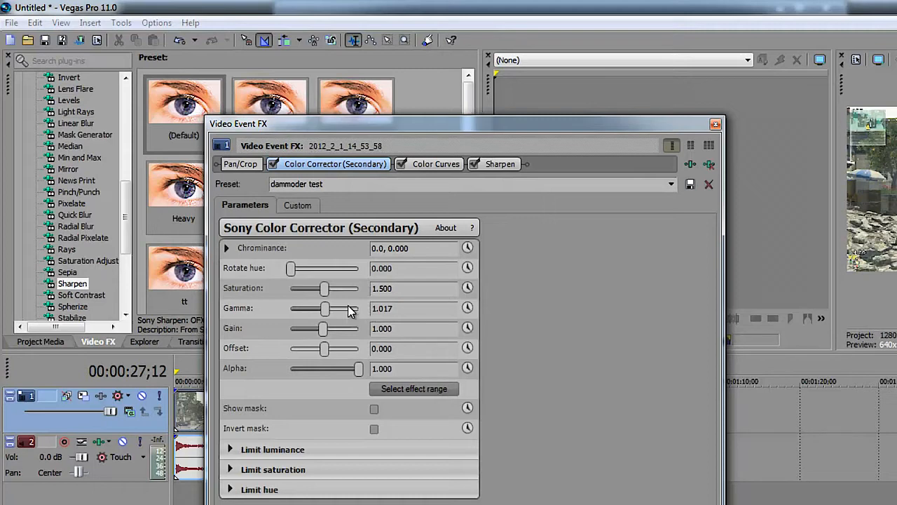
Review the Color Curves and Sharpen settings in the first video event's effect chain
left_click(426, 170)
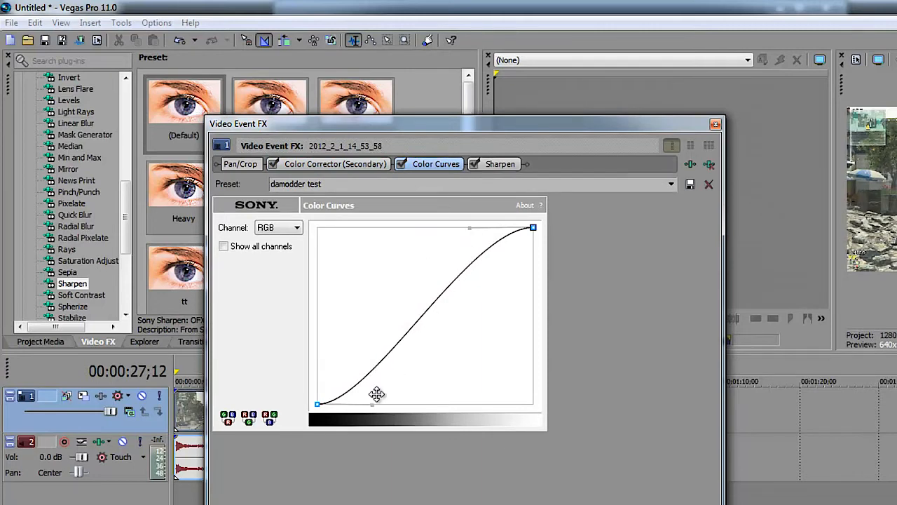
left_click(499, 165)
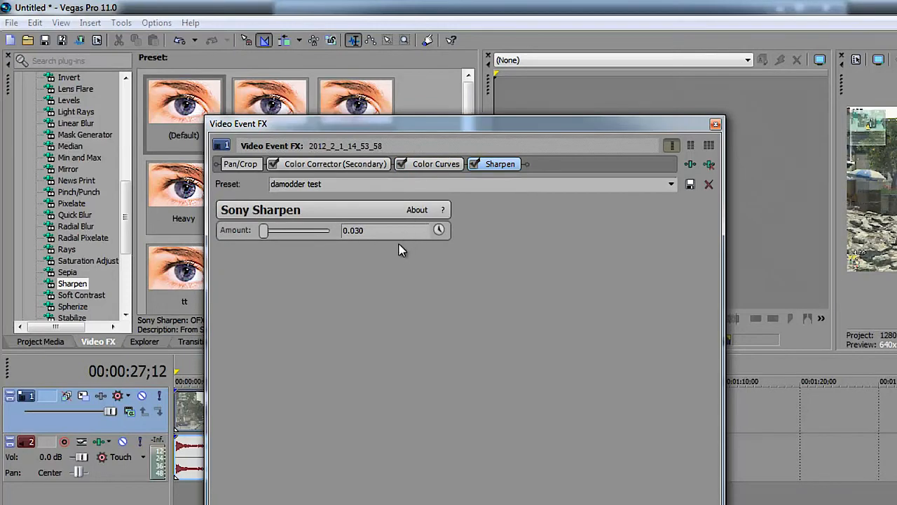
left_click(715, 124)
Preview several frames of the first video event with its new effects applied
left_click(339, 423)
left_click(273, 424)
left_click(258, 423)
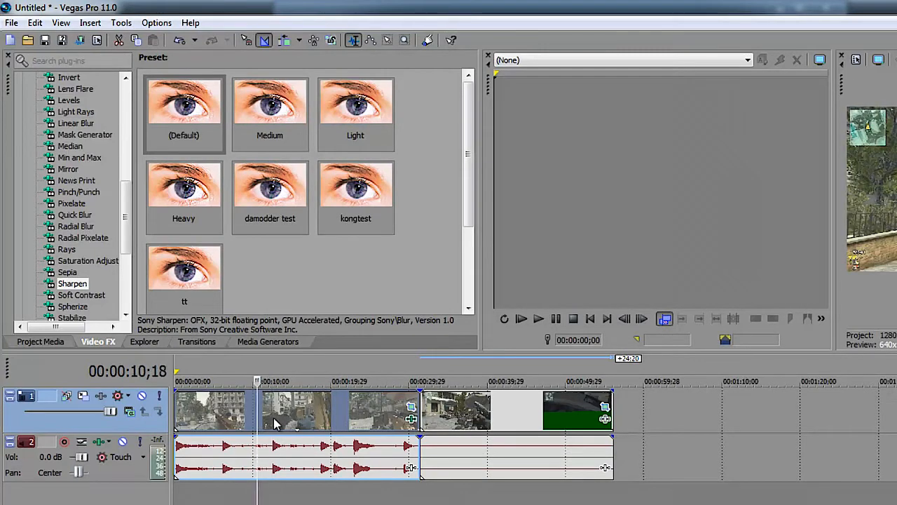
left_click(305, 418)
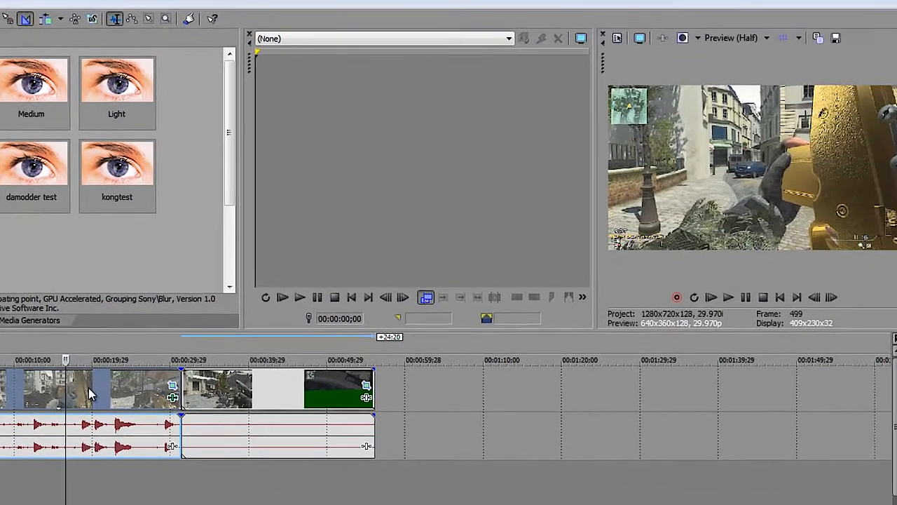
Add the mw3 cc5 filter package to the second video event's effect chain
left_click(233, 395)
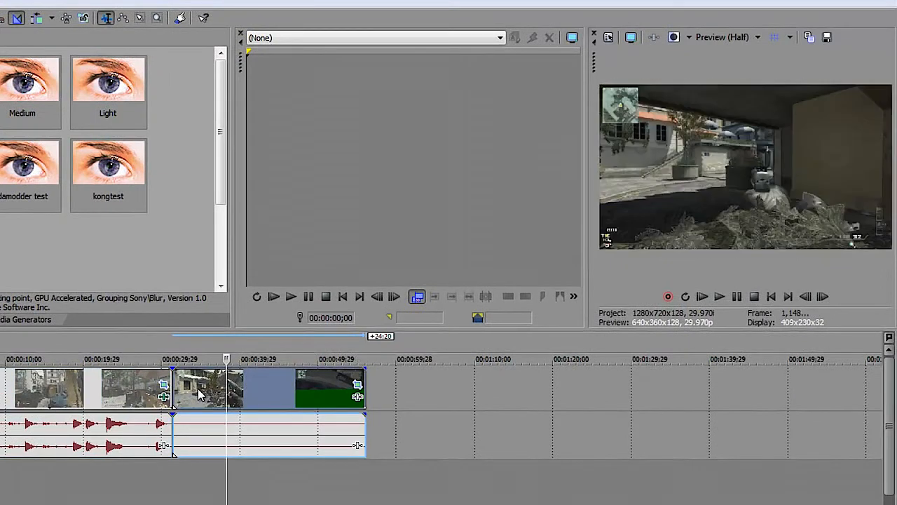
left_click(198, 393)
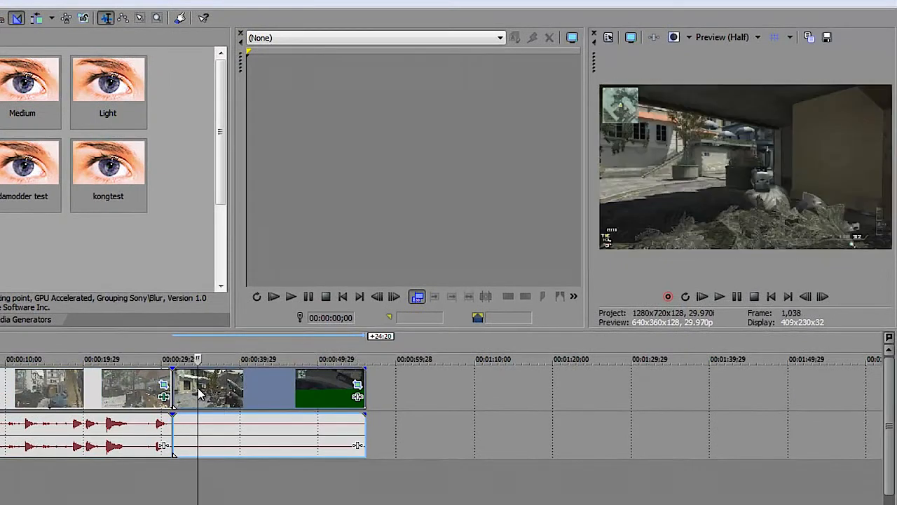
left_click(358, 396)
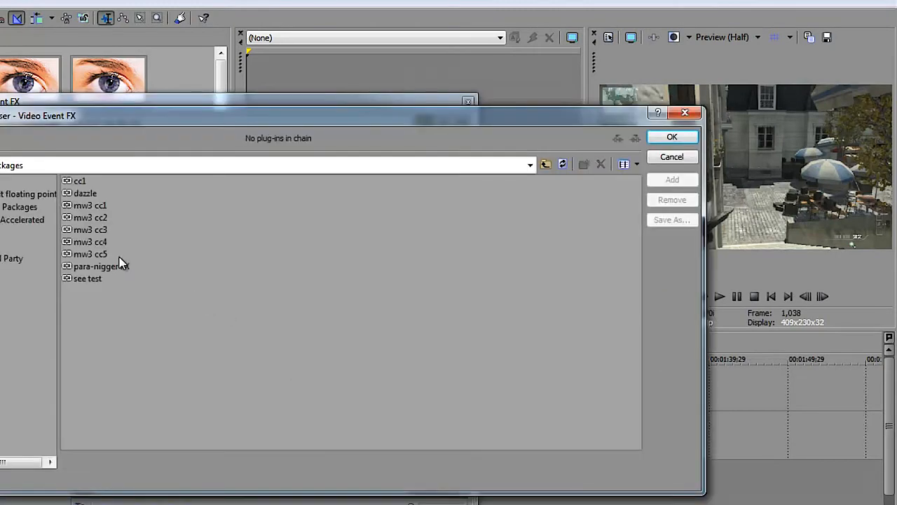
left_click(104, 257)
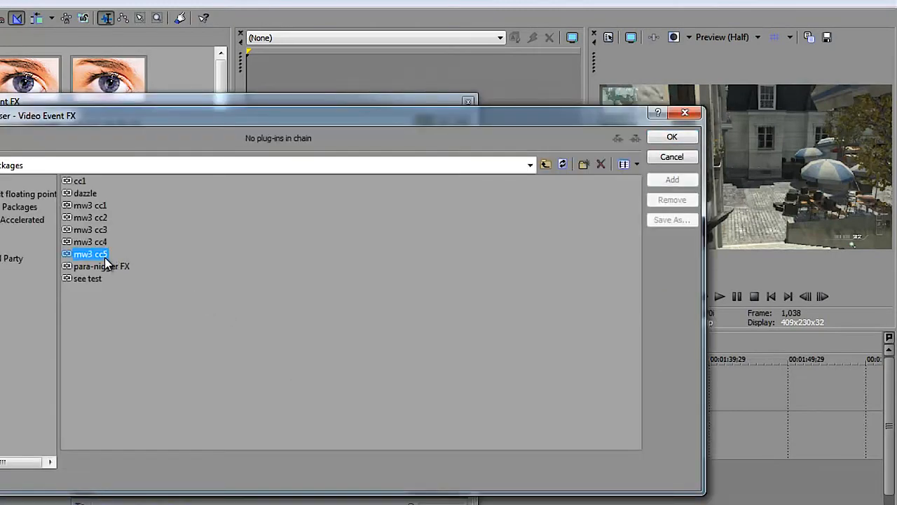
left_click(670, 180)
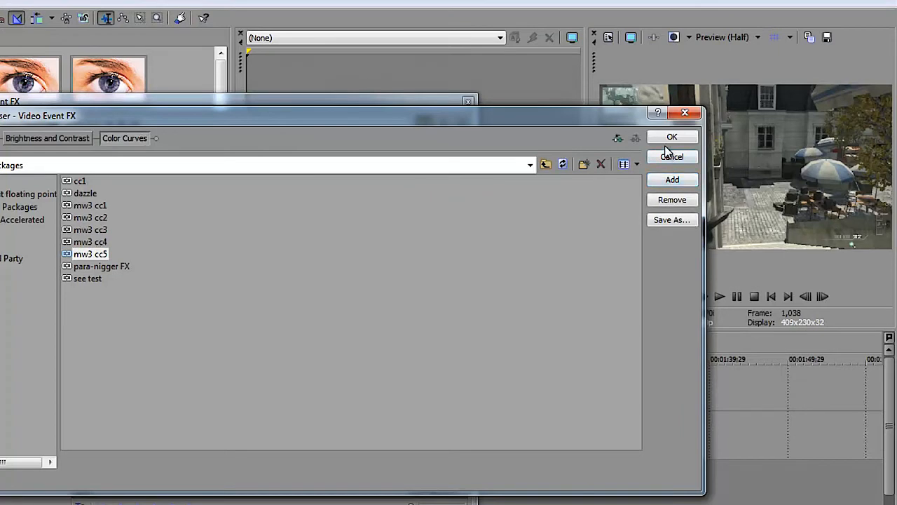
left_click(663, 139)
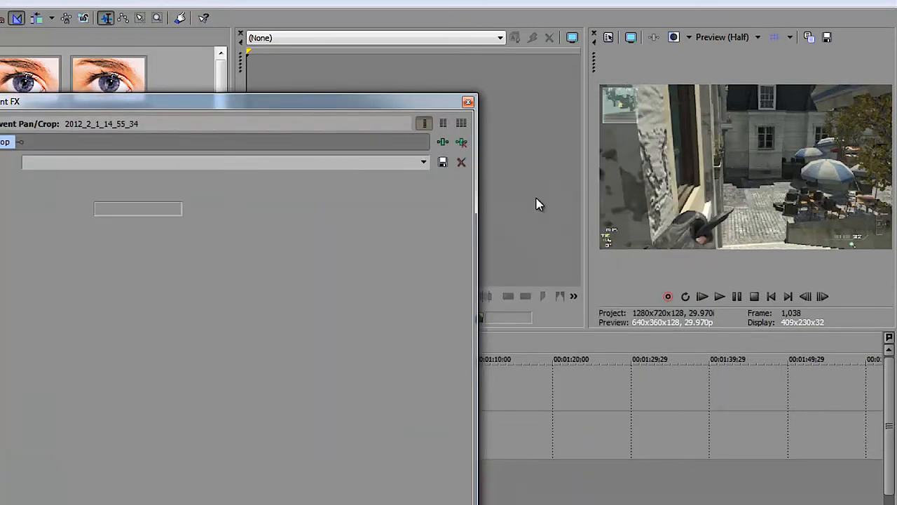
left_click(468, 102)
Preview several frames of the second video event with the mw3 cc5 effects applied
left_click(227, 384)
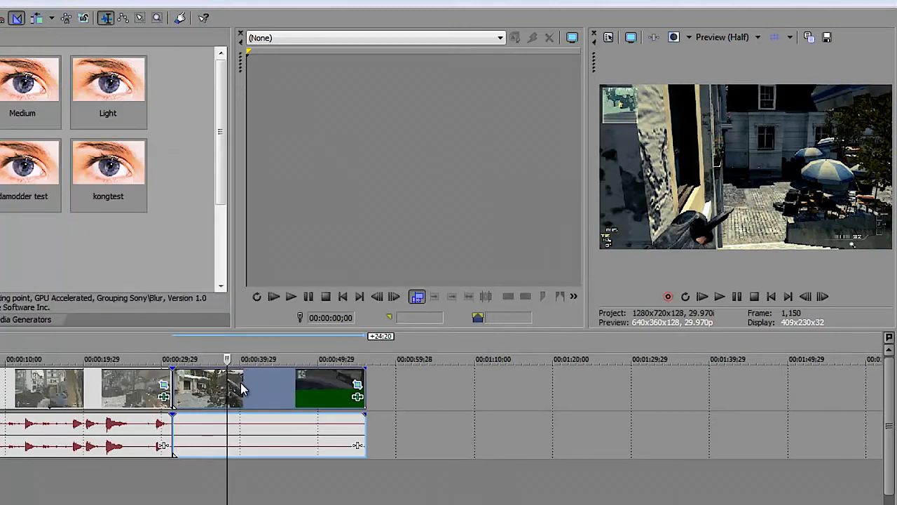
left_click(244, 383)
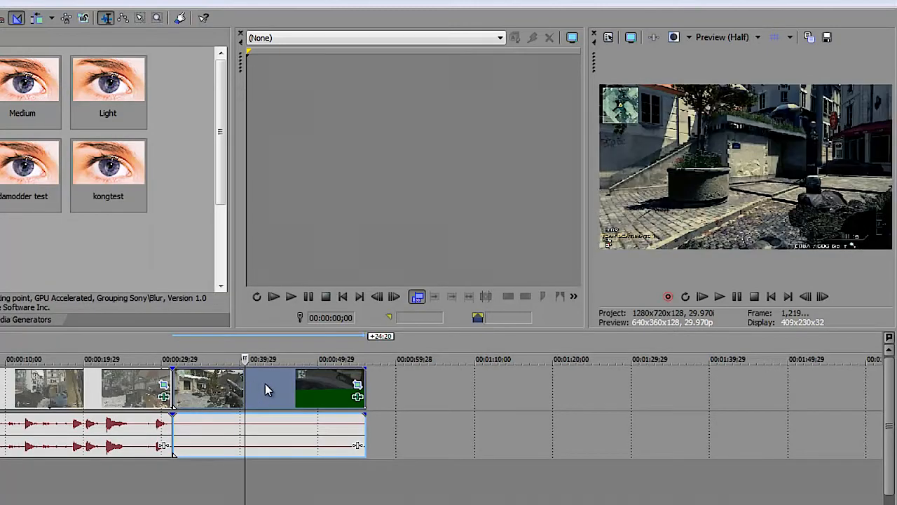
left_click(265, 383)
left_click(286, 383)
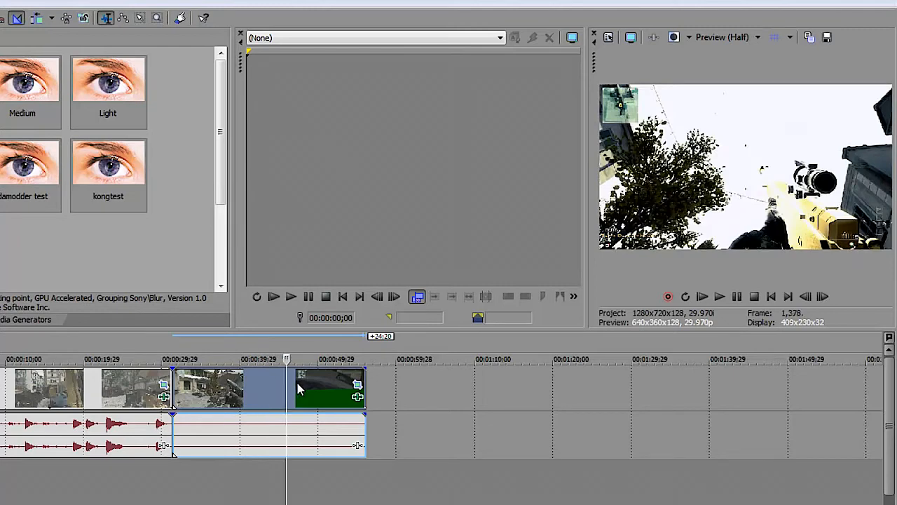
Check the colour correction at further frames across the end, middle and start of the second video event
left_click(313, 380)
left_click(319, 380)
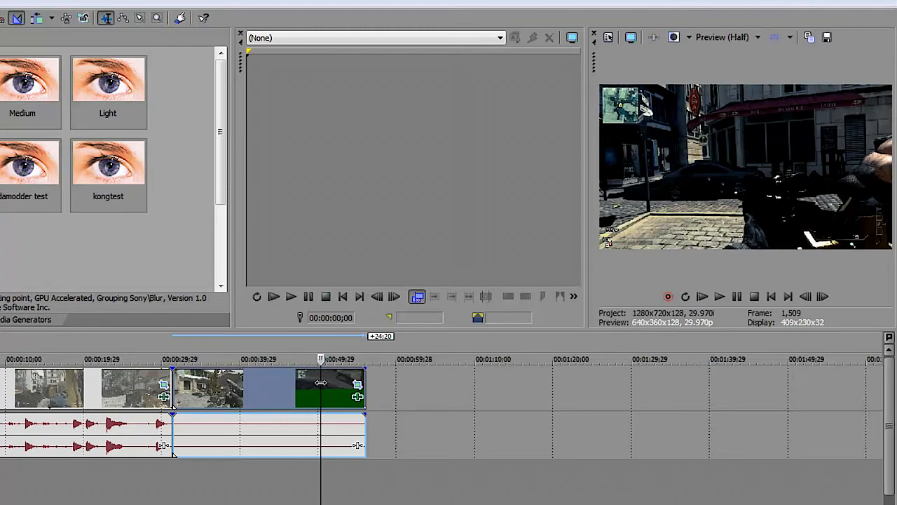
left_click(275, 383)
left_click(252, 385)
left_click(236, 386)
left_click(224, 386)
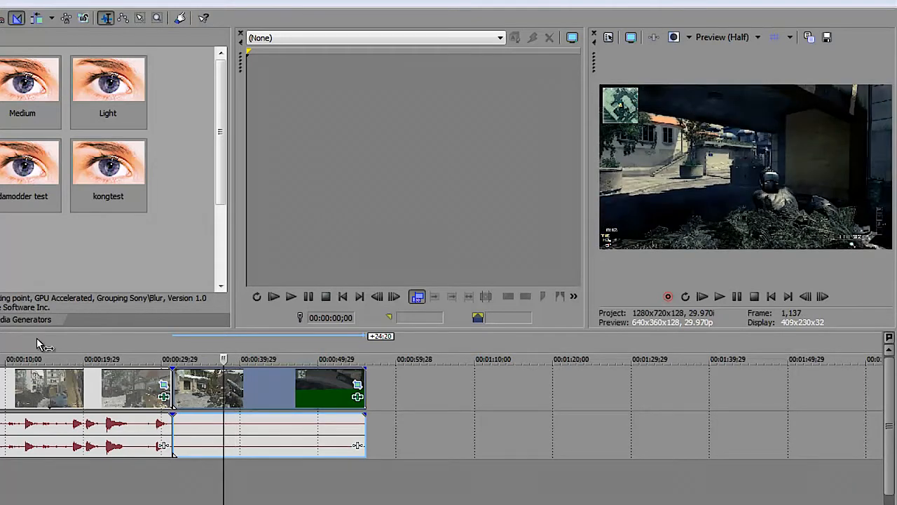
Select the first video event and set the video preview quality to Best (Full)
left_click(63, 405)
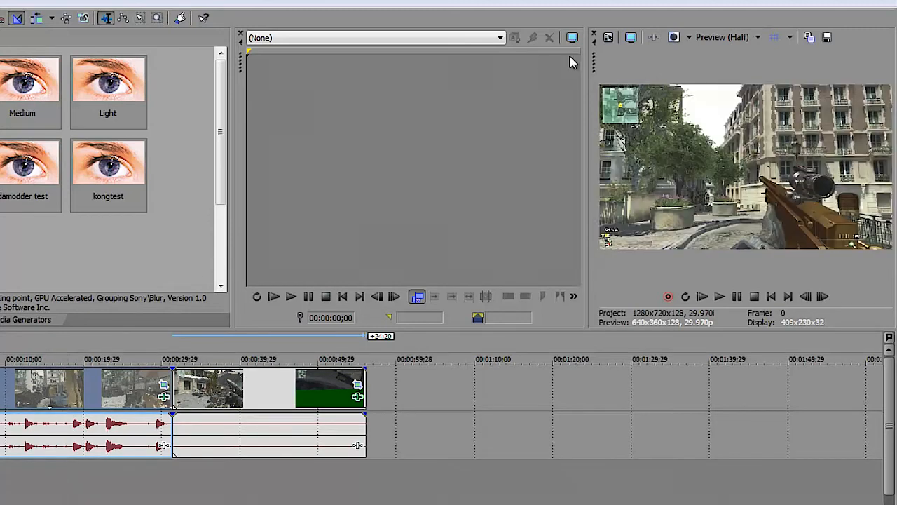
left_click(753, 40)
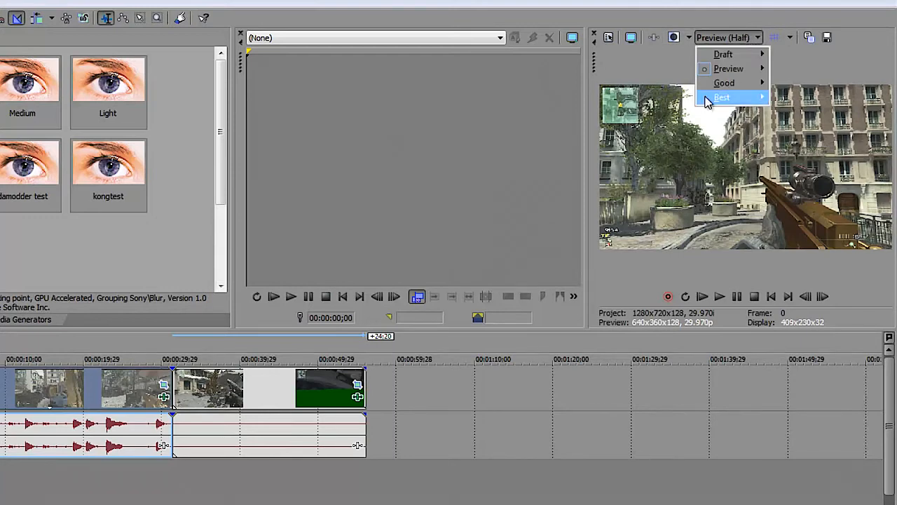
mouse_move(740, 96)
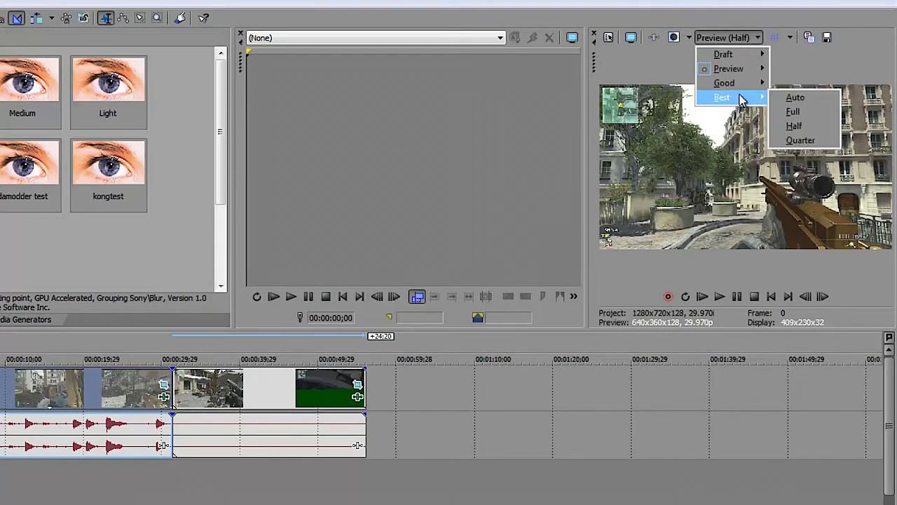
left_click(786, 110)
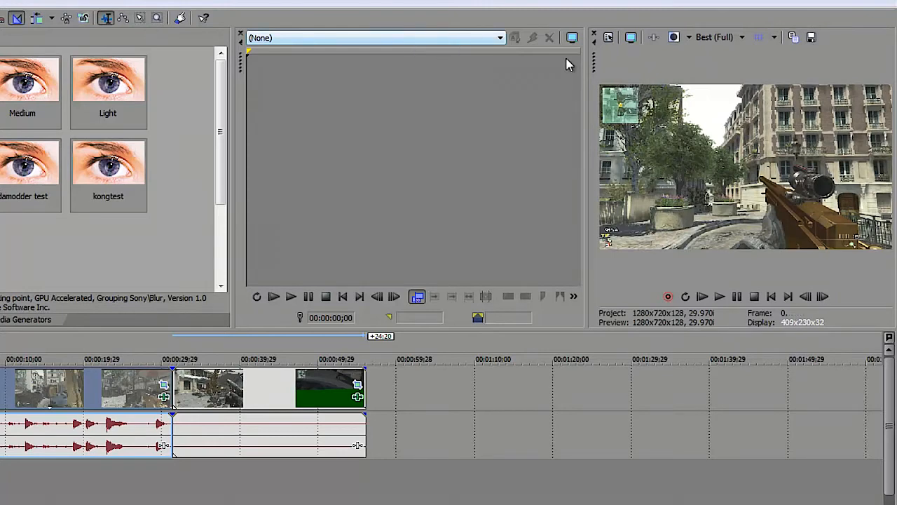
Review the project's video properties, including the available frame rate options, and accept them
left_click(607, 38)
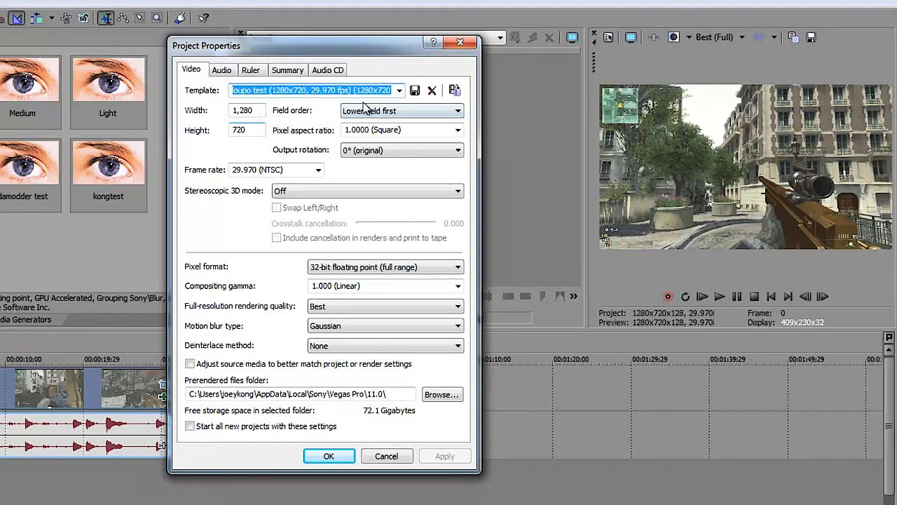
left_click(318, 170)
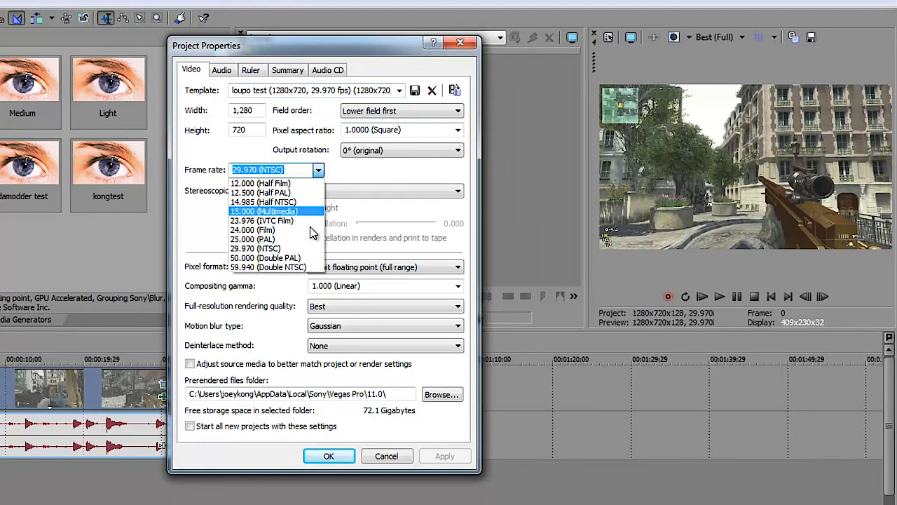
left_click(338, 180)
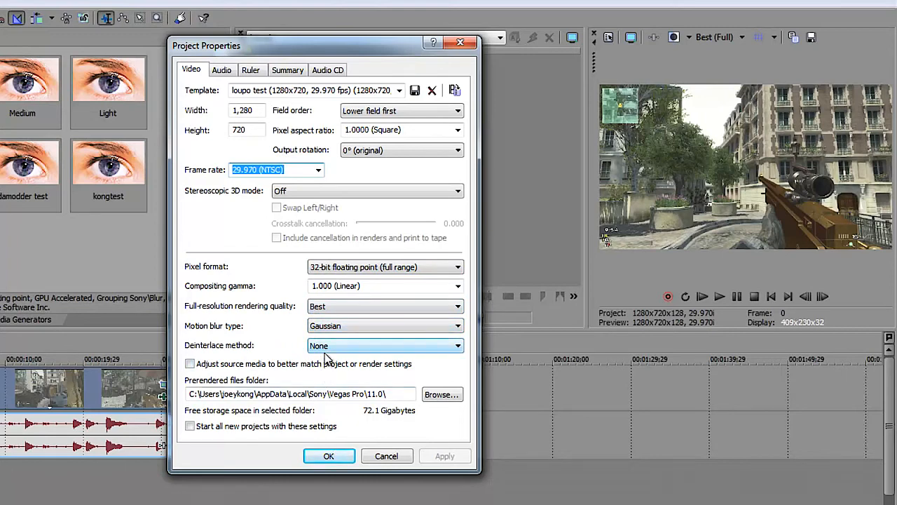
left_click(352, 456)
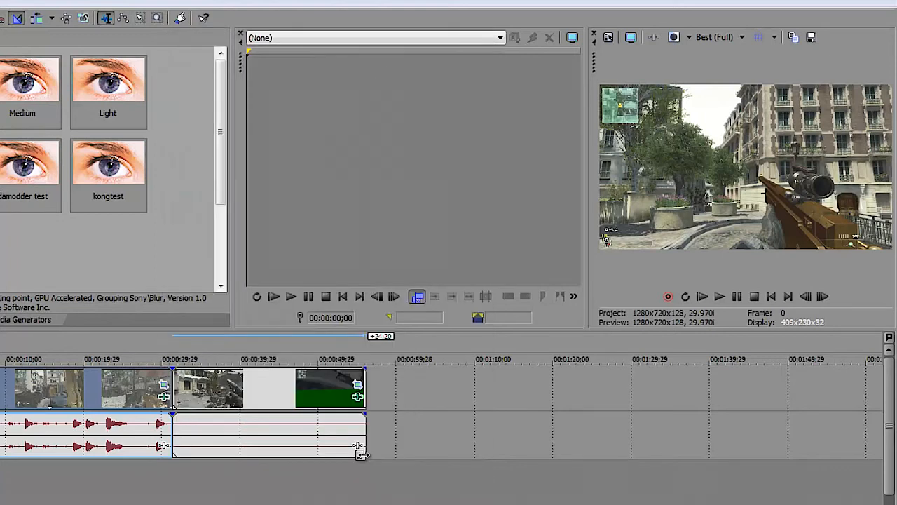
Open the Render As settings for the project and look through the MainConcept AVC/AAC (*.mp4) templates
left_click(240, 421)
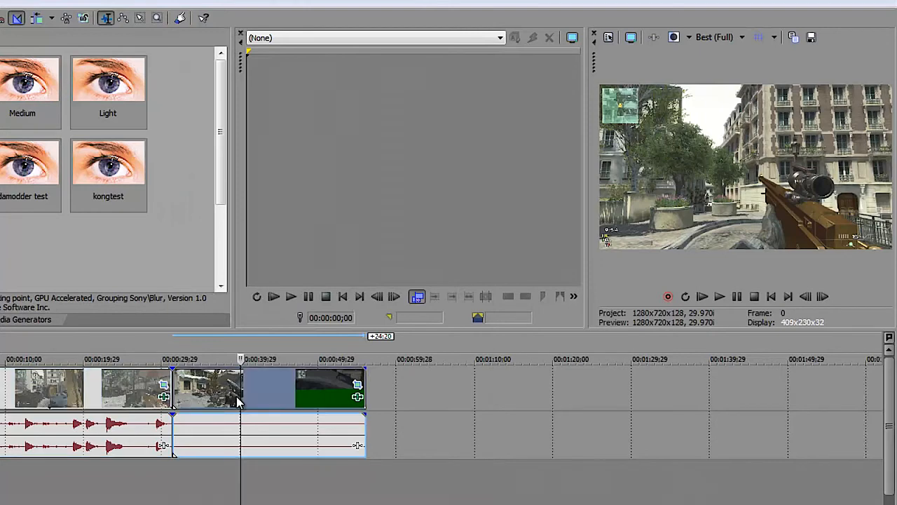
left_click(82, 423)
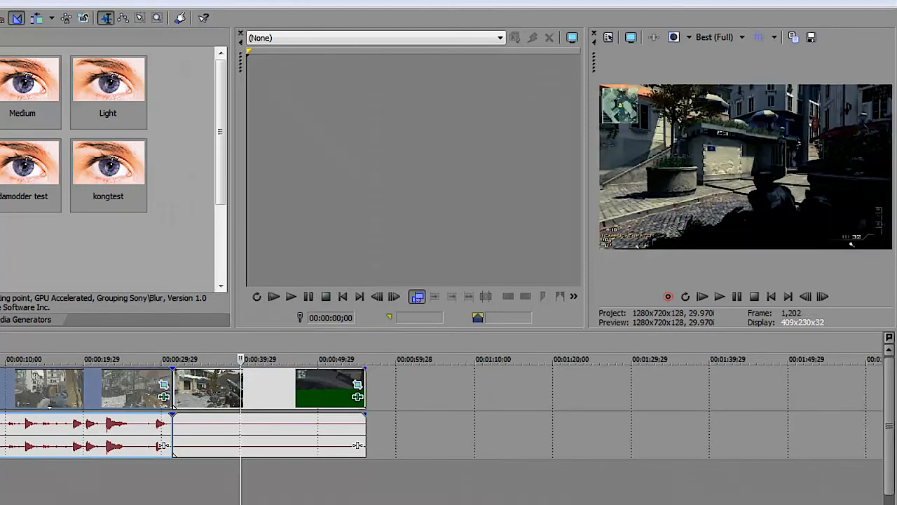
left_click(1, 3)
left_click(7, 102)
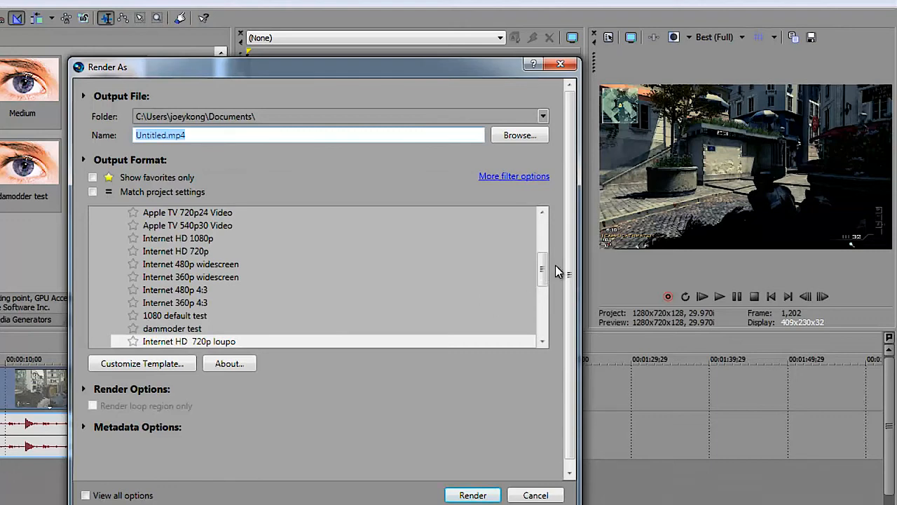
left_click_drag(540, 264, 543, 245)
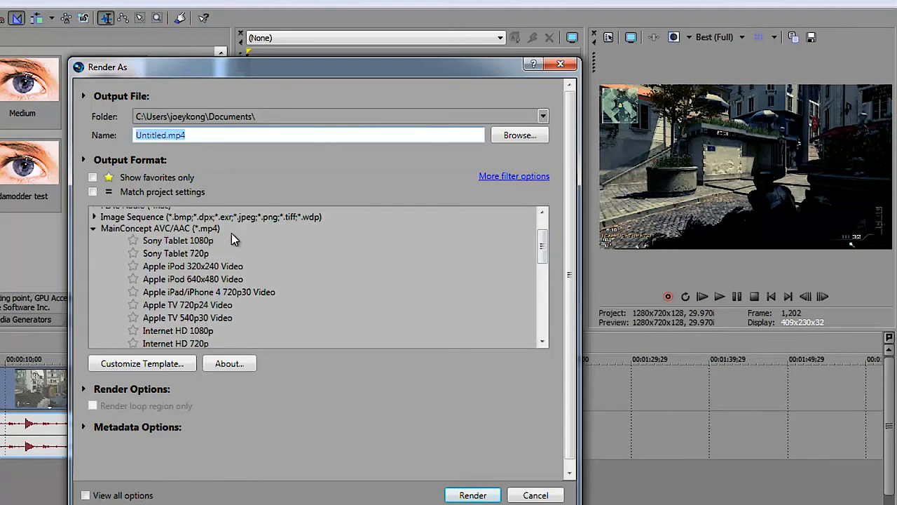
left_click_drag(541, 246, 544, 273)
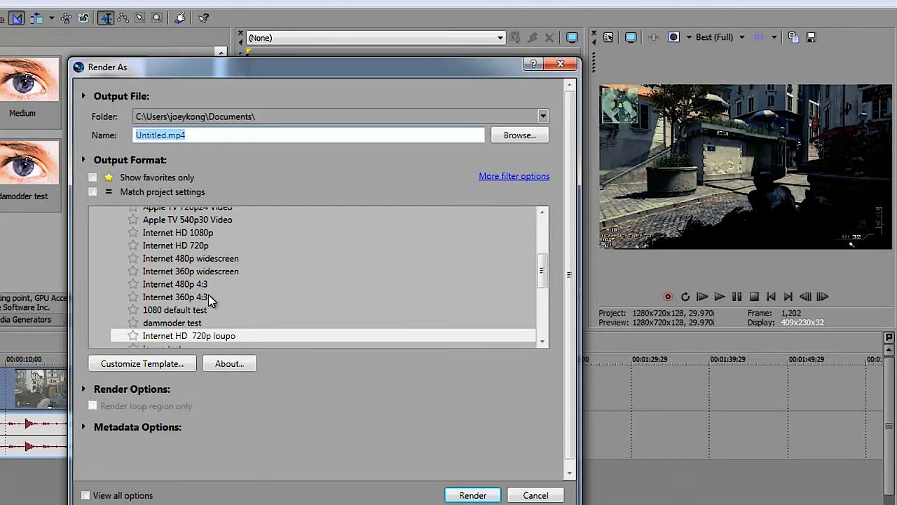
Review the video, audio, system and project settings of the Internet HD 720p loupo render template and accept them
left_click(158, 368)
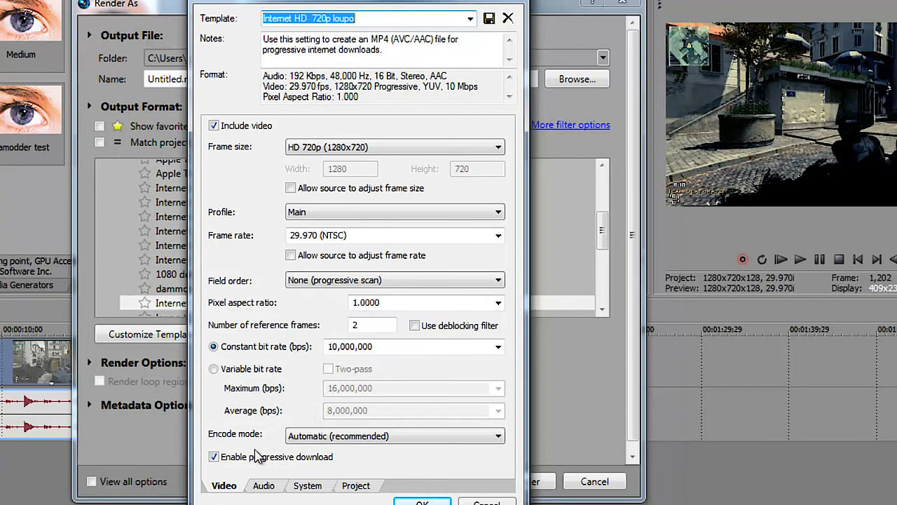
left_click(260, 485)
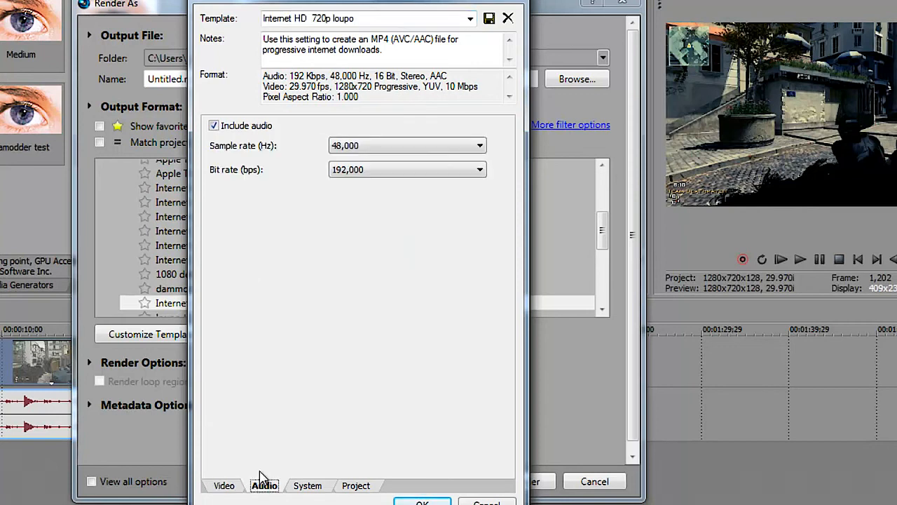
left_click(306, 485)
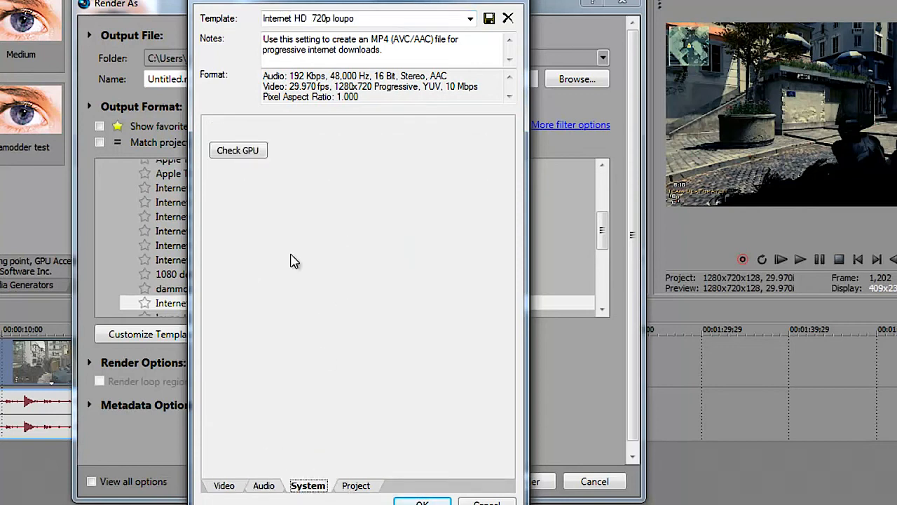
left_click(355, 486)
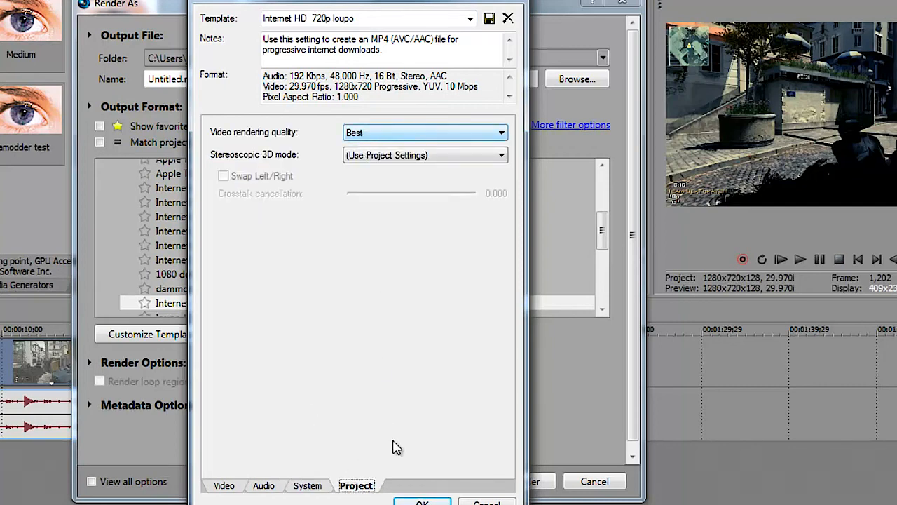
left_click(434, 502)
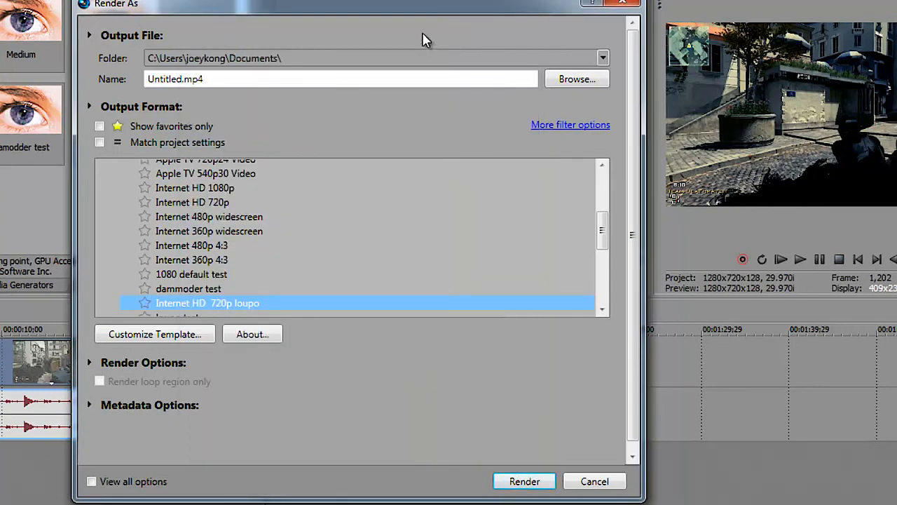
Name the output file et and start rendering it with the Internet HD 720p loupo template
left_click(424, 78)
key("BackSpace")
key("BackSpace")
key("BackSpace")
key("BackSpace")
key("BackSpace")
key("BackSpace")
key("BackSpace")
key("BackSpace")
key("BackSpace")
key("BackSpace")
key("BackSpace")
key("BackSpace")
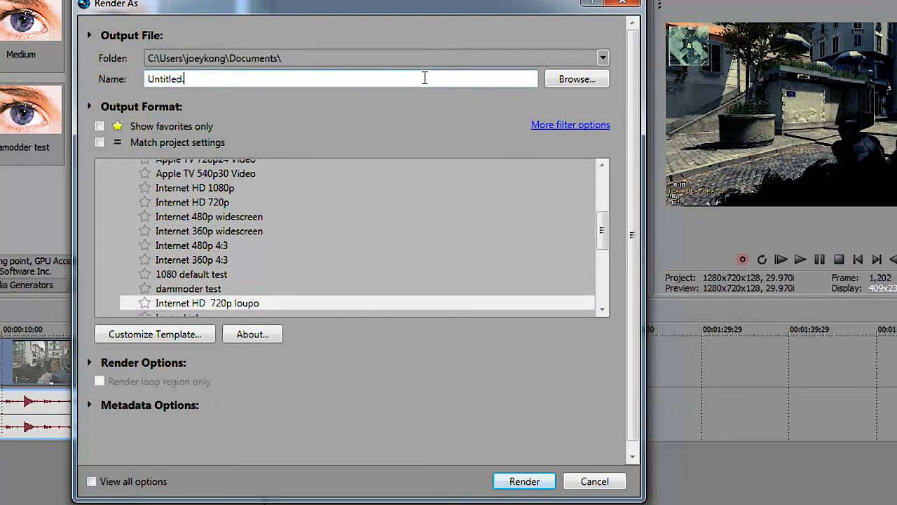
type("et")
left_click(521, 482)
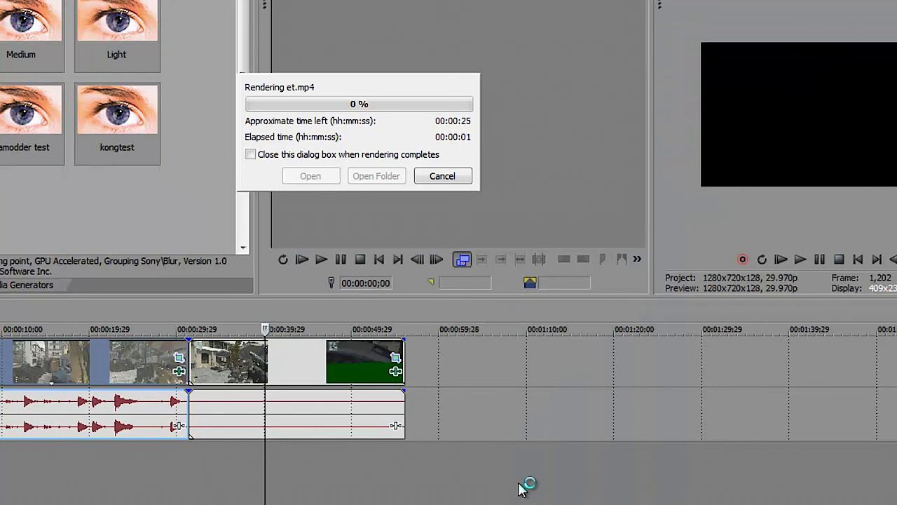